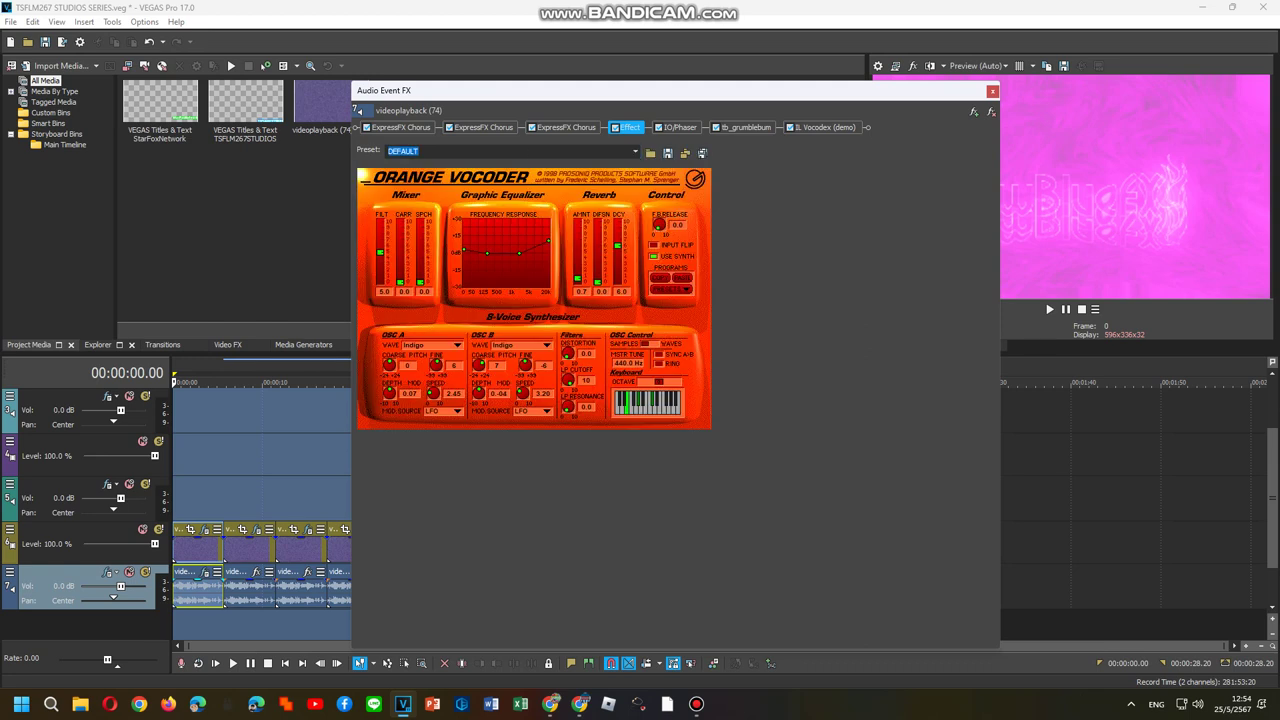
Set the Orange Vocoder effect to the ROBOT VOICE preset and the IO/Phaser effect to the Square preset.
click(635, 152)
click(600, 198)
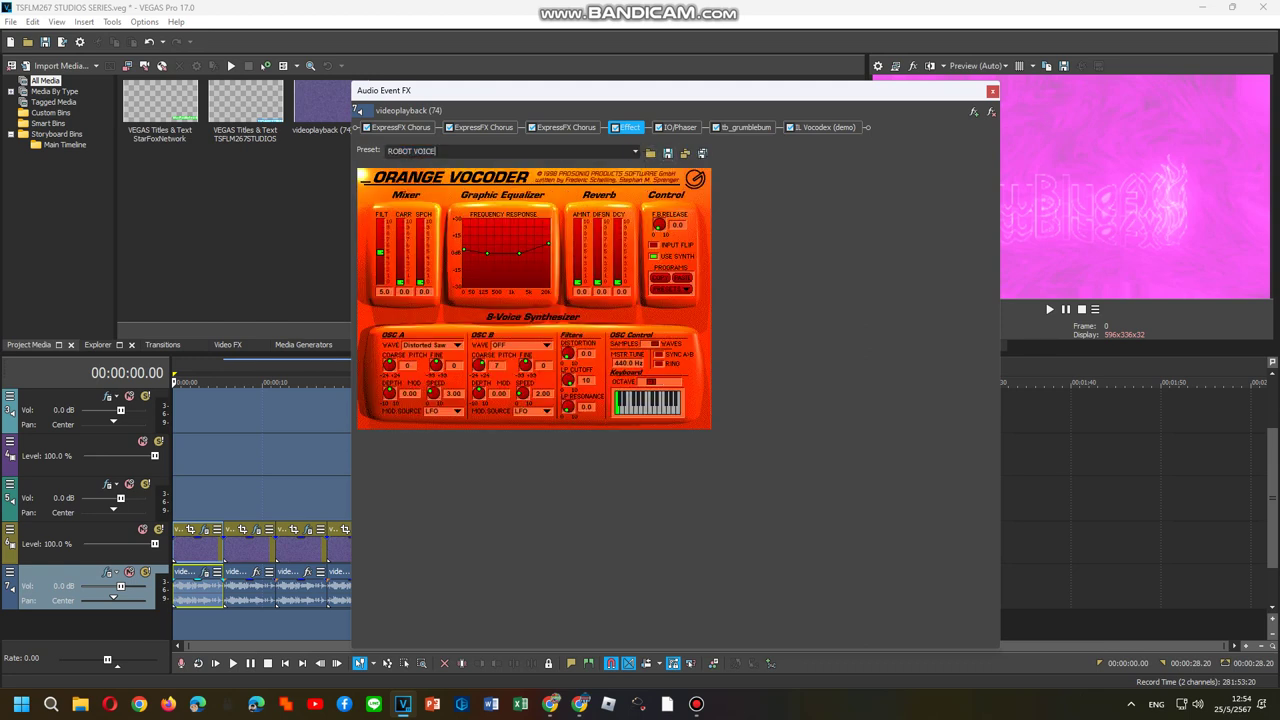
click(679, 128)
click(726, 152)
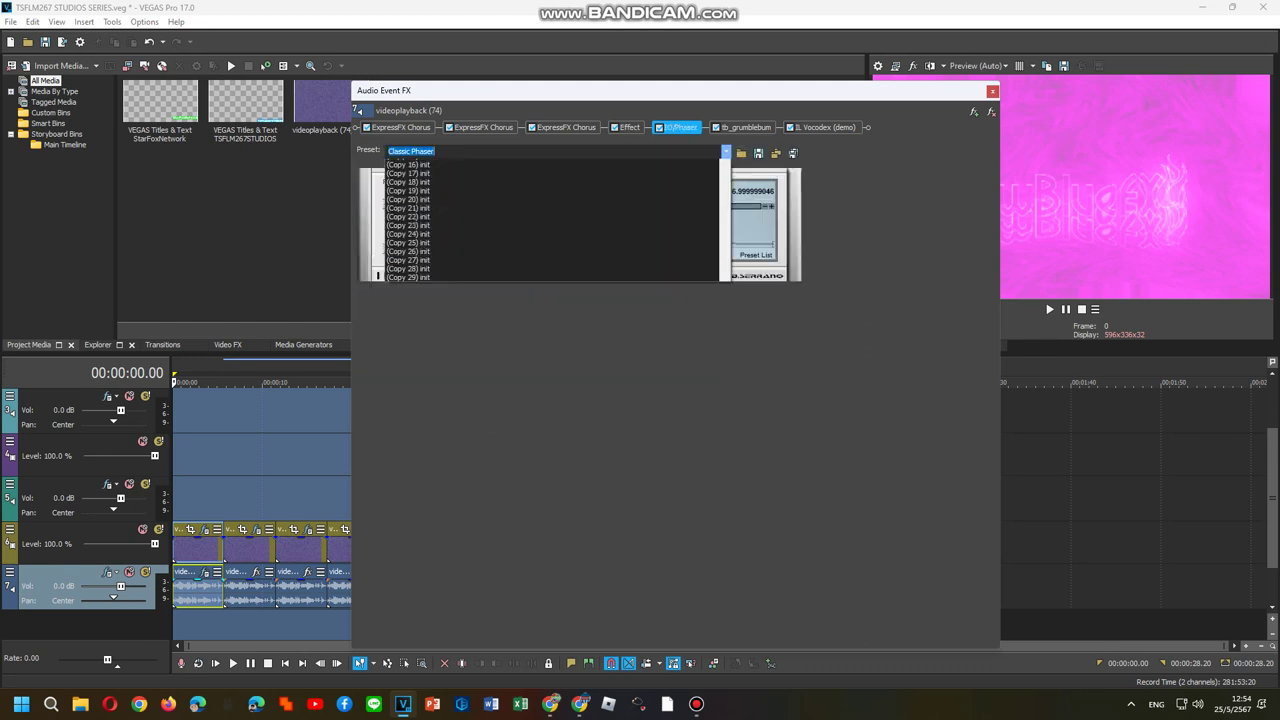
click(680, 220)
In the chain's IL Vocodex plug-in, load the Clearer preset and set the carrier synthesizer to Pulse.
click(746, 128)
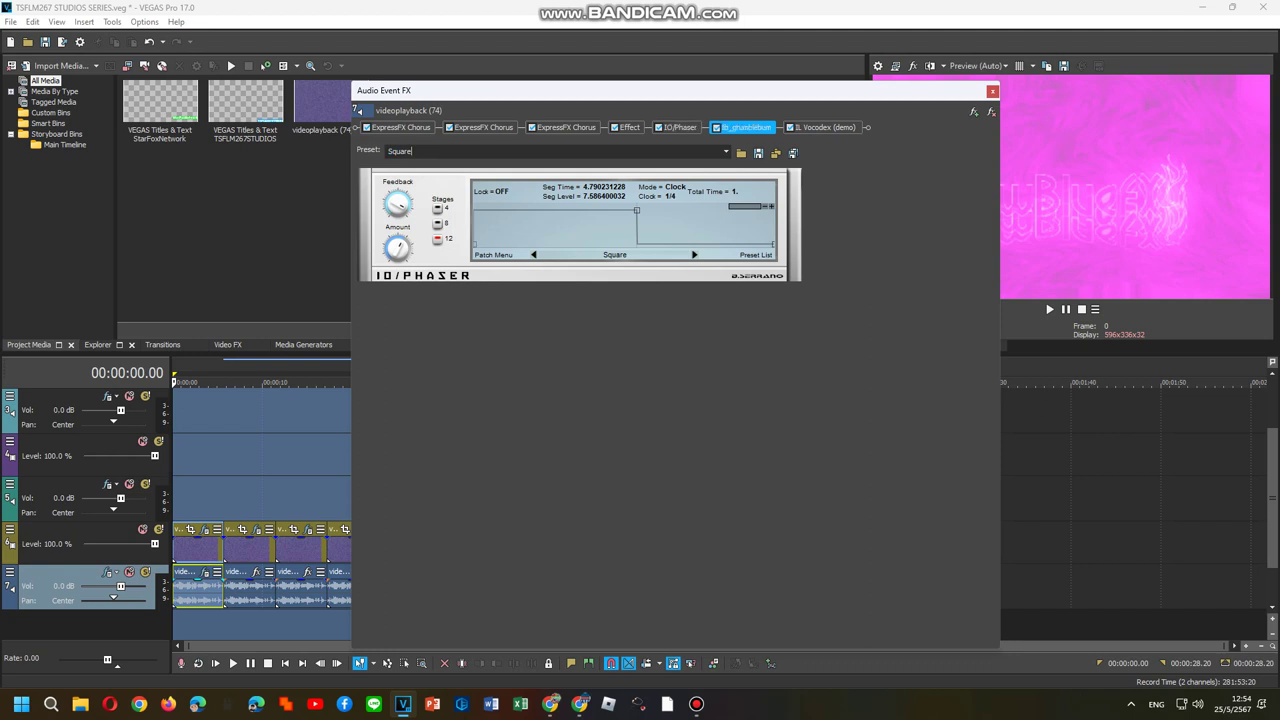
click(825, 128)
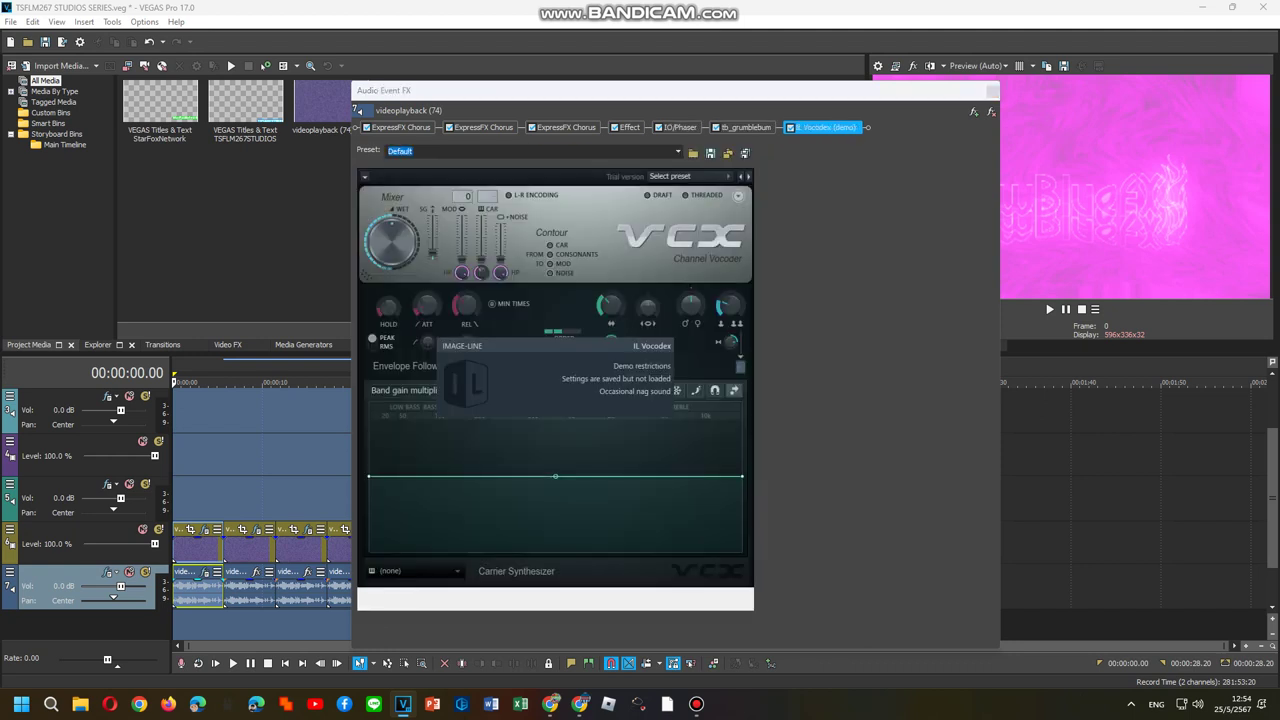
click(688, 176)
click(662, 303)
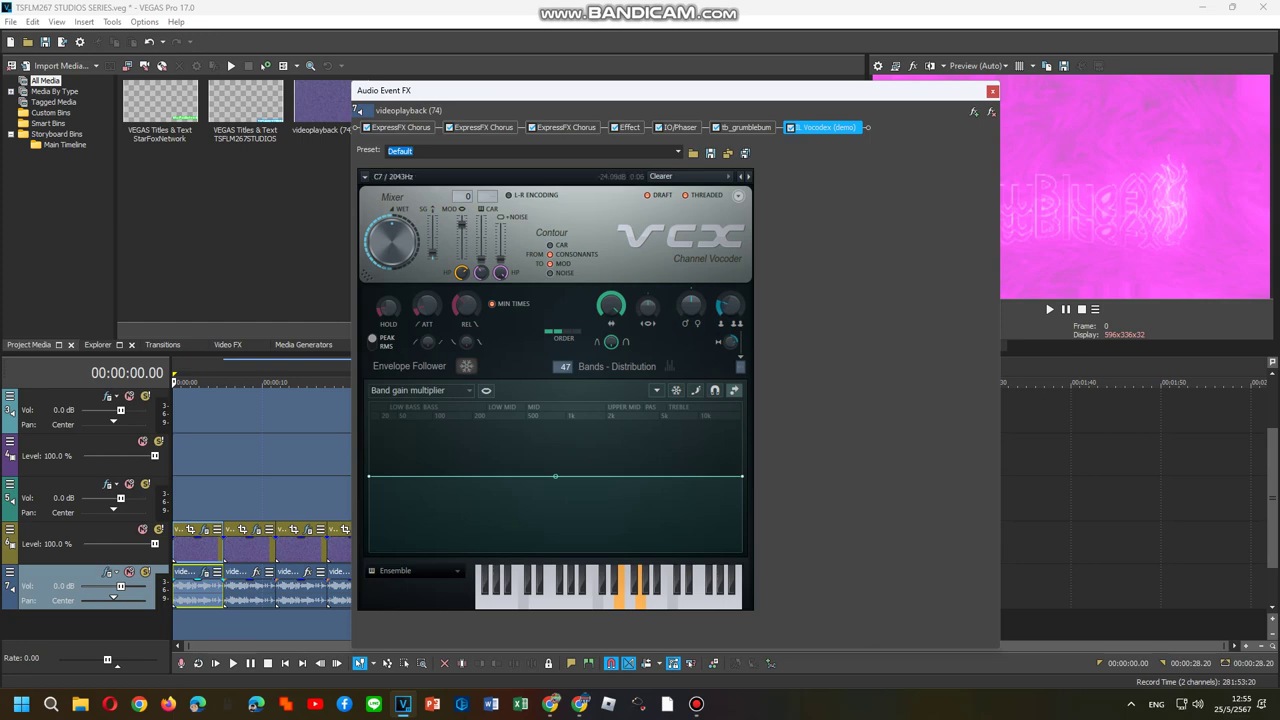
click(412, 570)
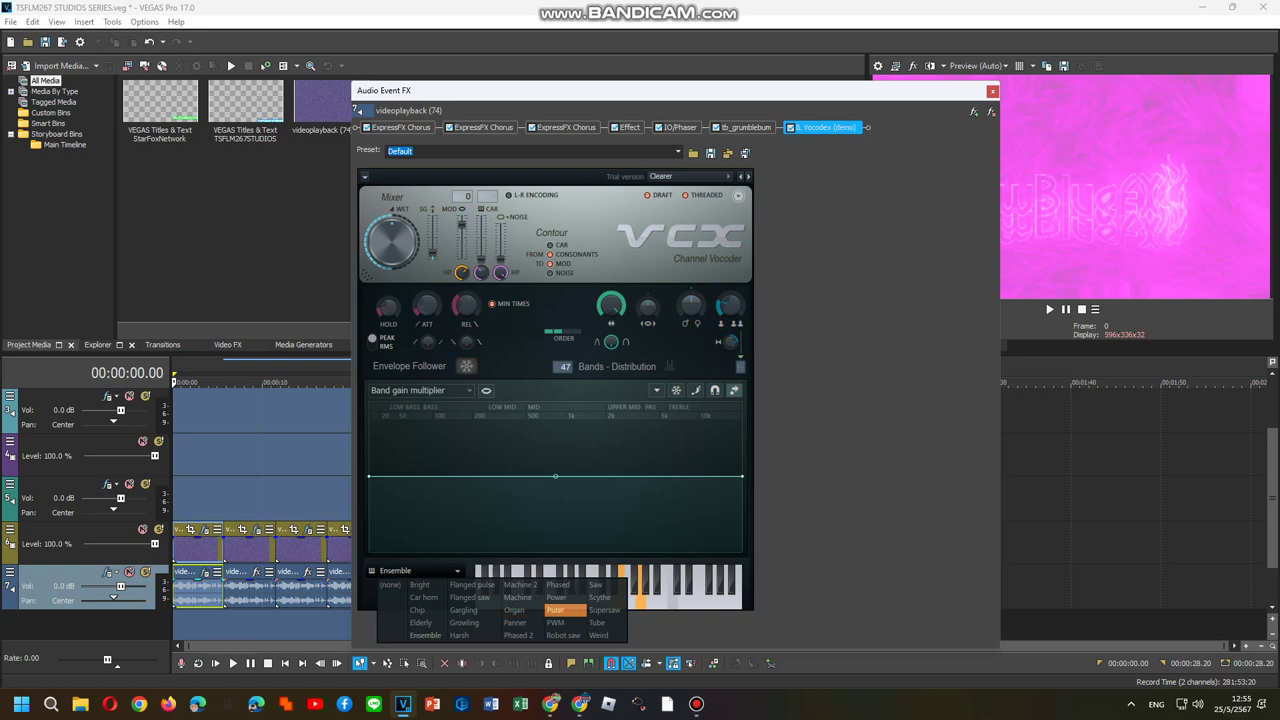
click(556, 610)
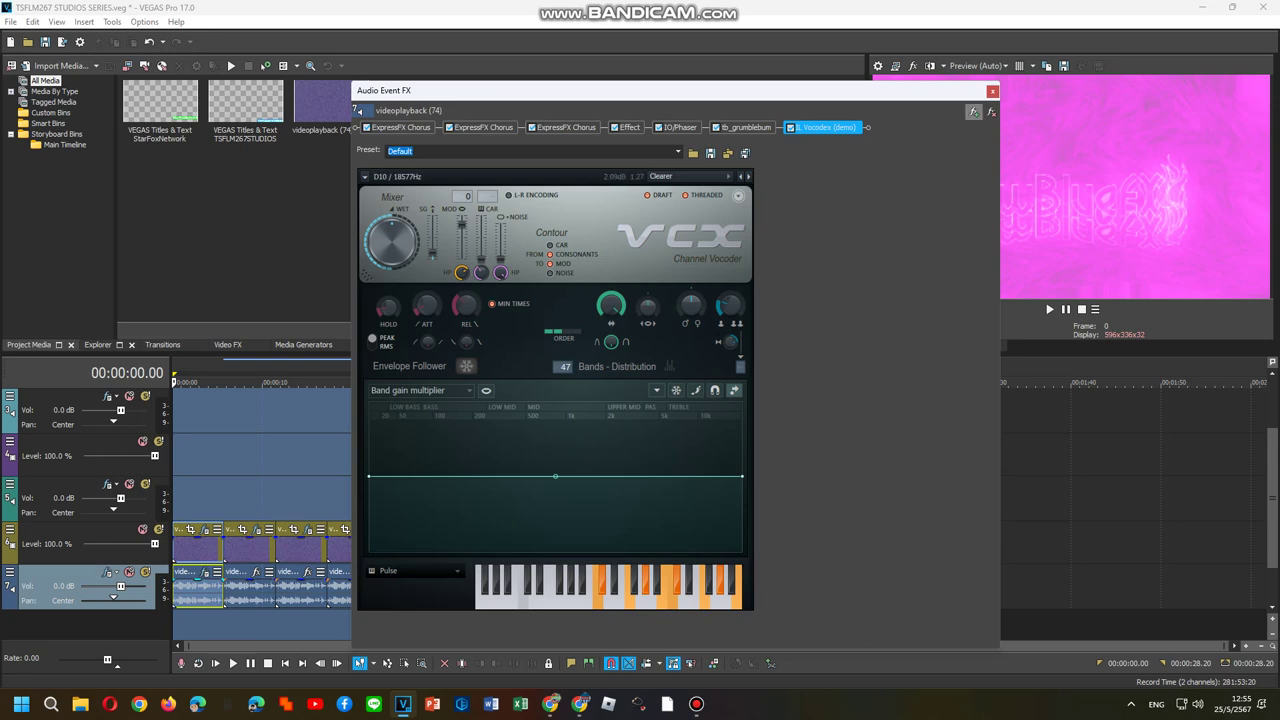
Save the first clip's audio effect chain as an FX package named "Volumeup T" and close the effects window.
click(973, 111)
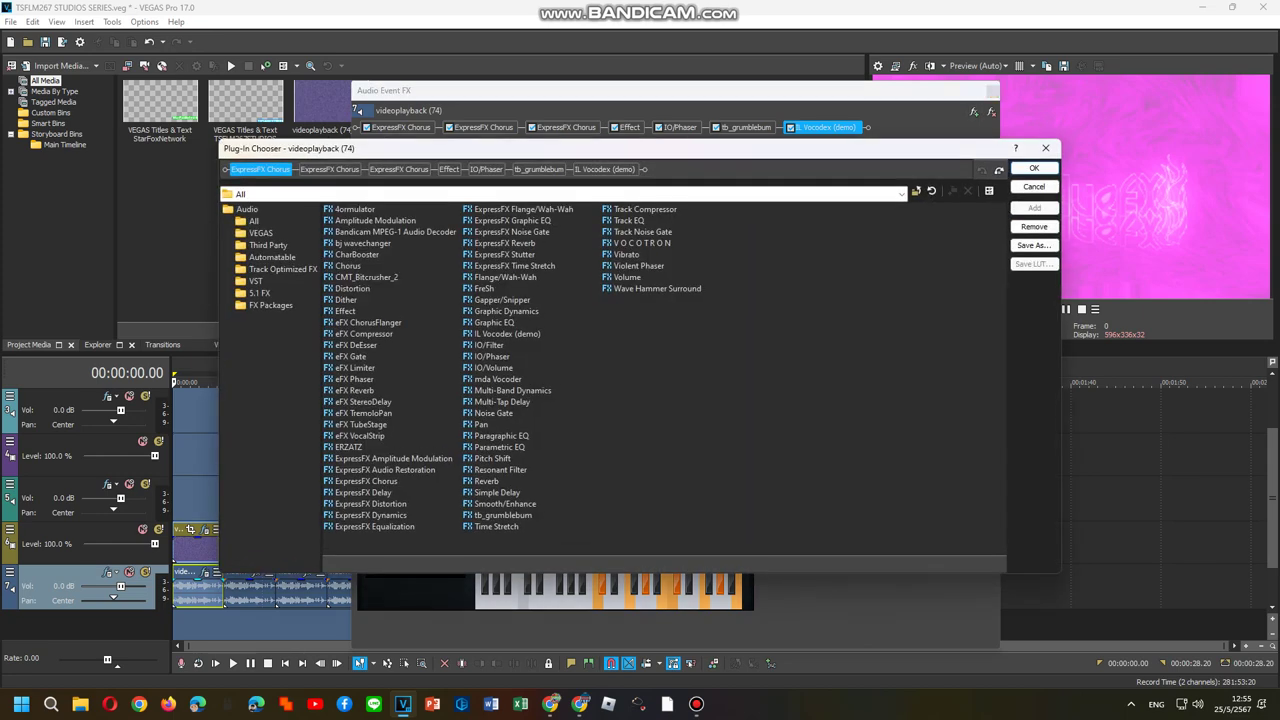
click(270, 305)
click(1033, 245)
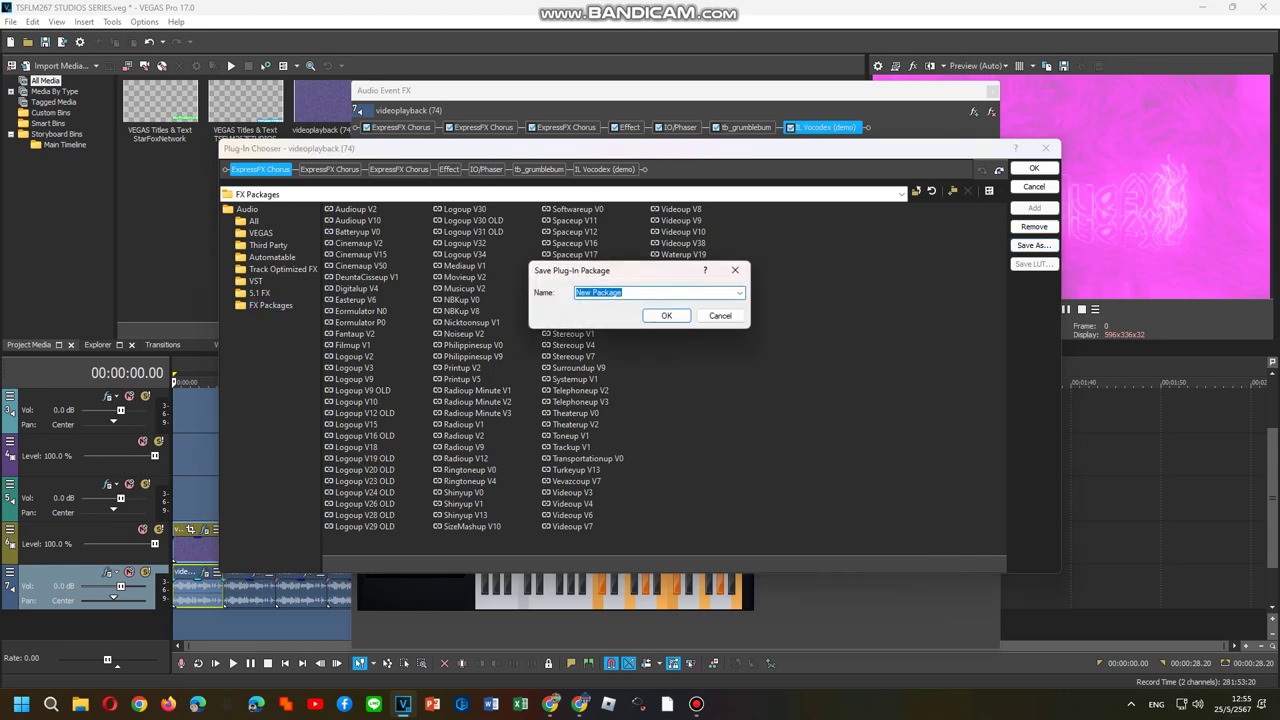
text(Volumeup T)
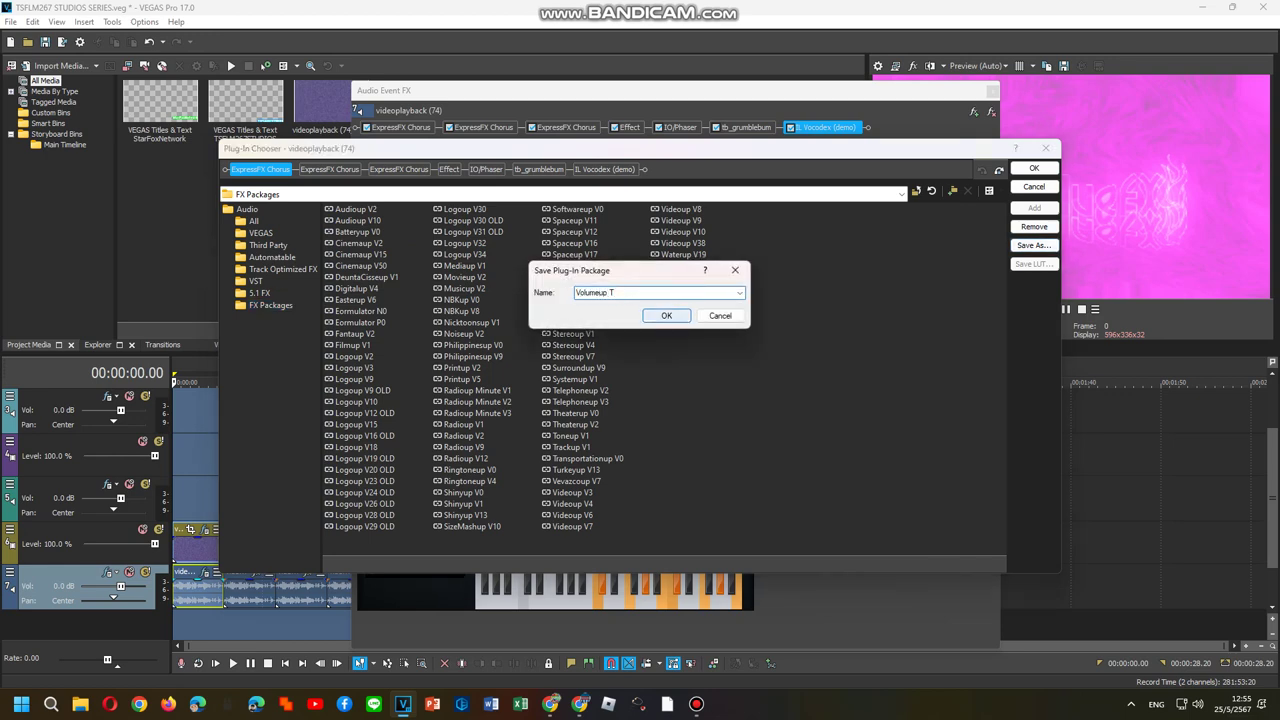
key(Return)
click(1034, 168)
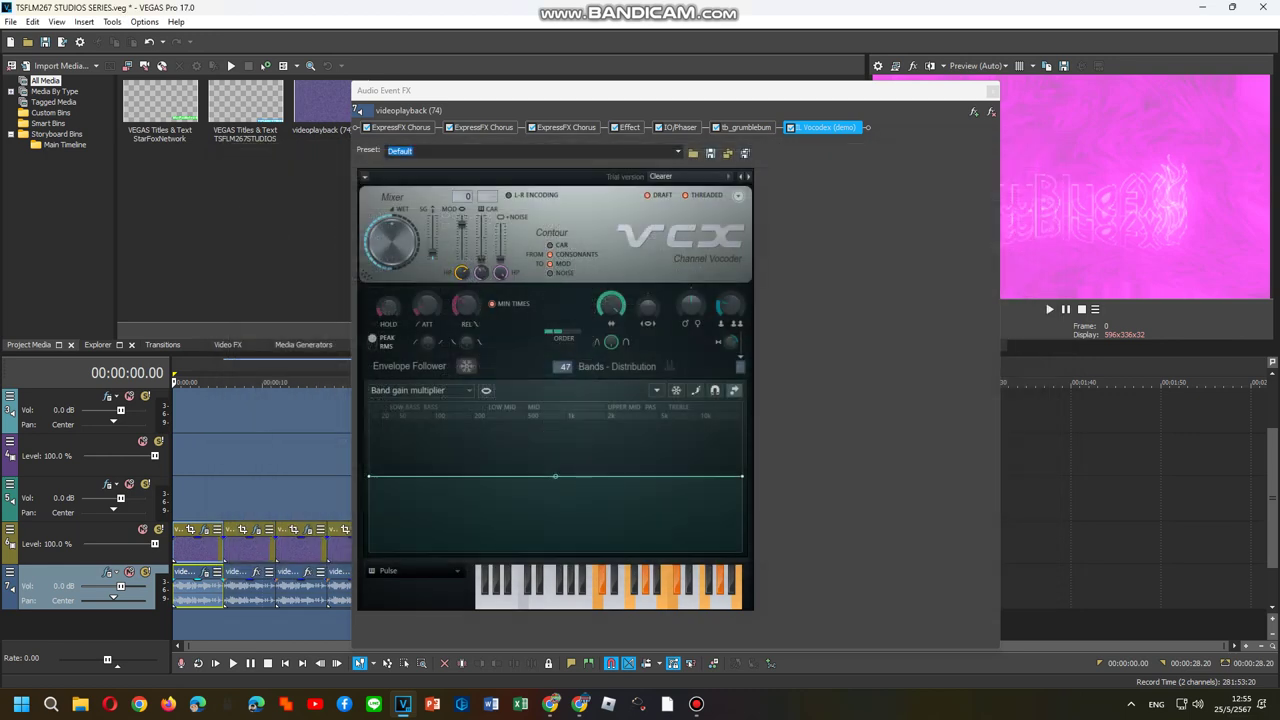
click(992, 91)
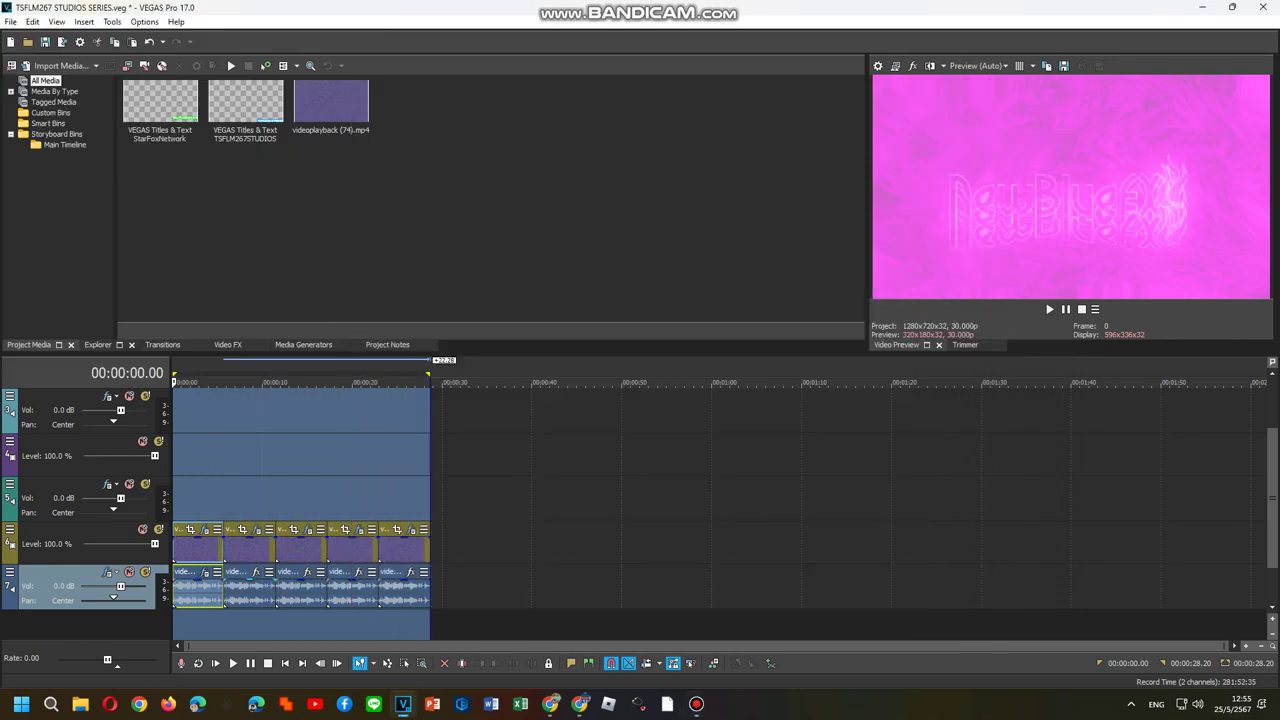
Apply the Cinemaup V2 FX package to the second audio clip on track 7.
right_click(230, 590)
click(275, 221)
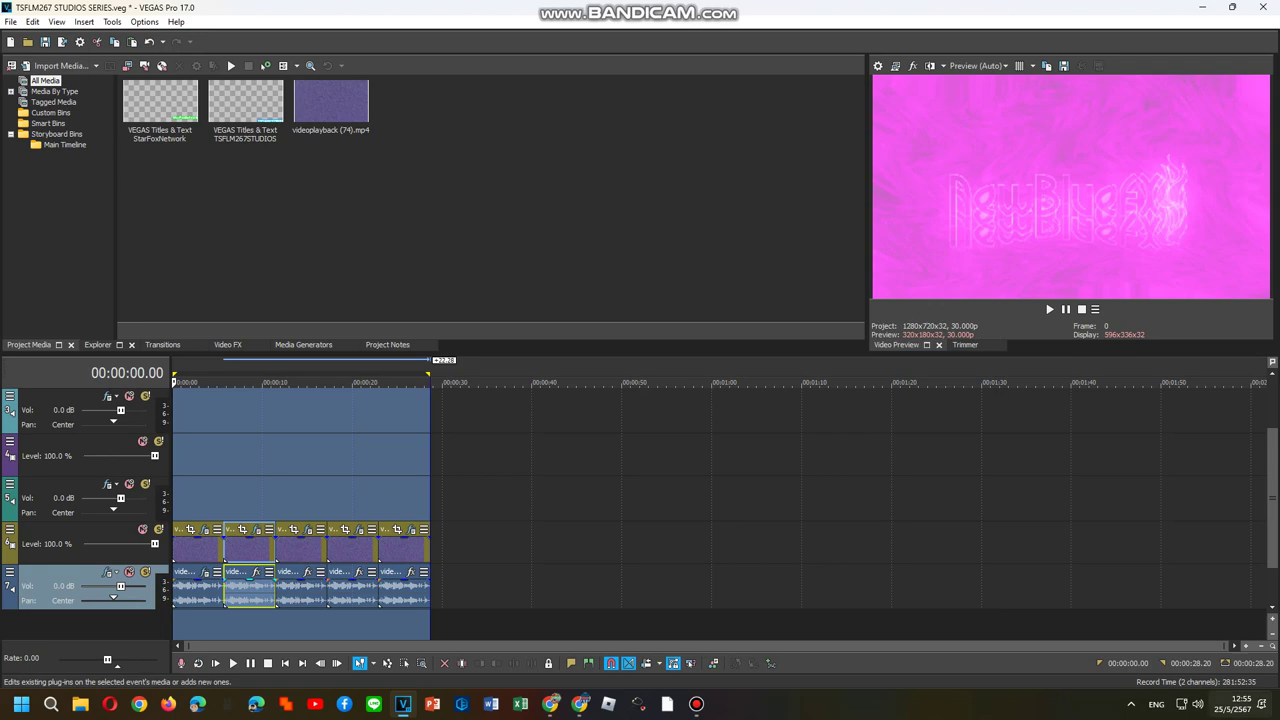
click(364, 470)
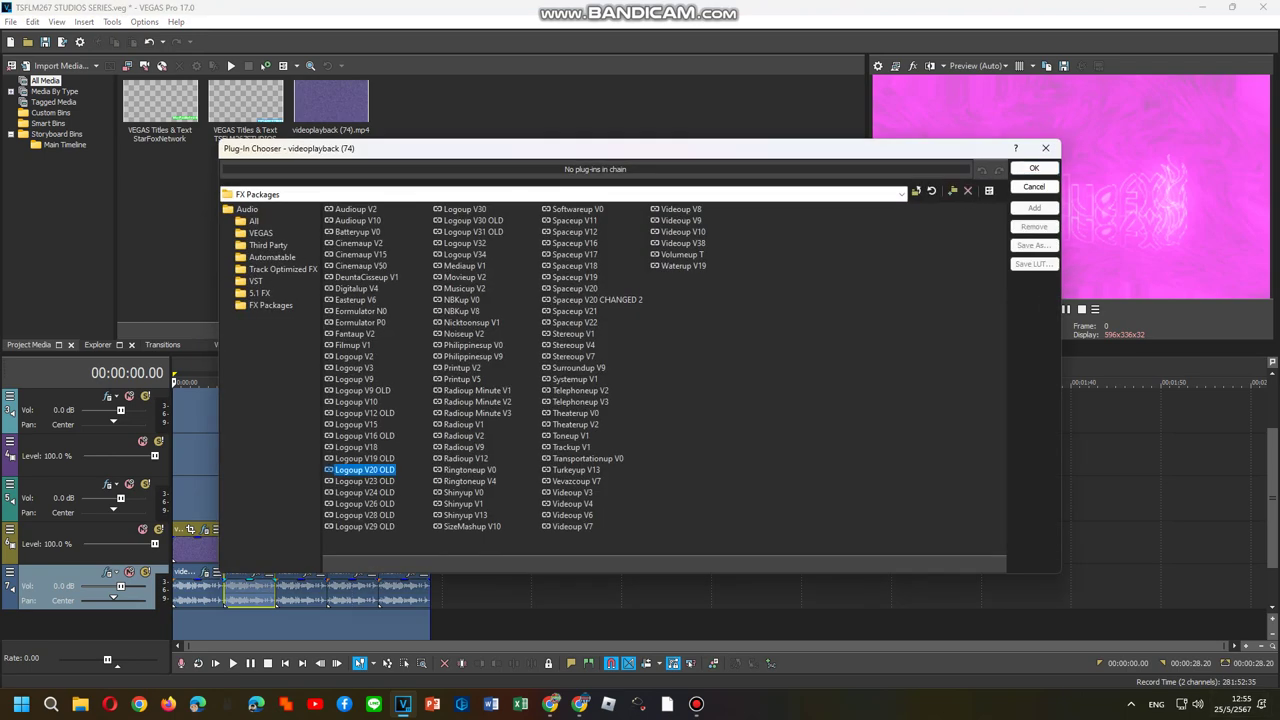
click(353, 345)
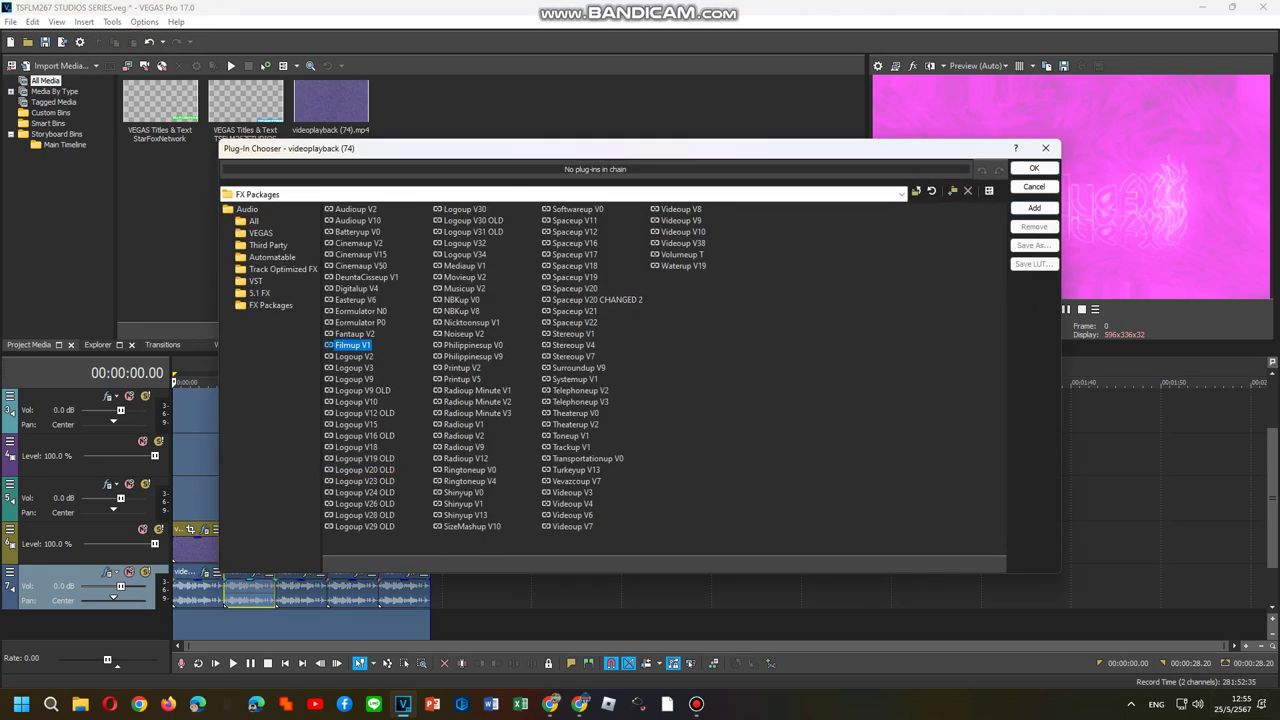
click(355, 334)
key(c)
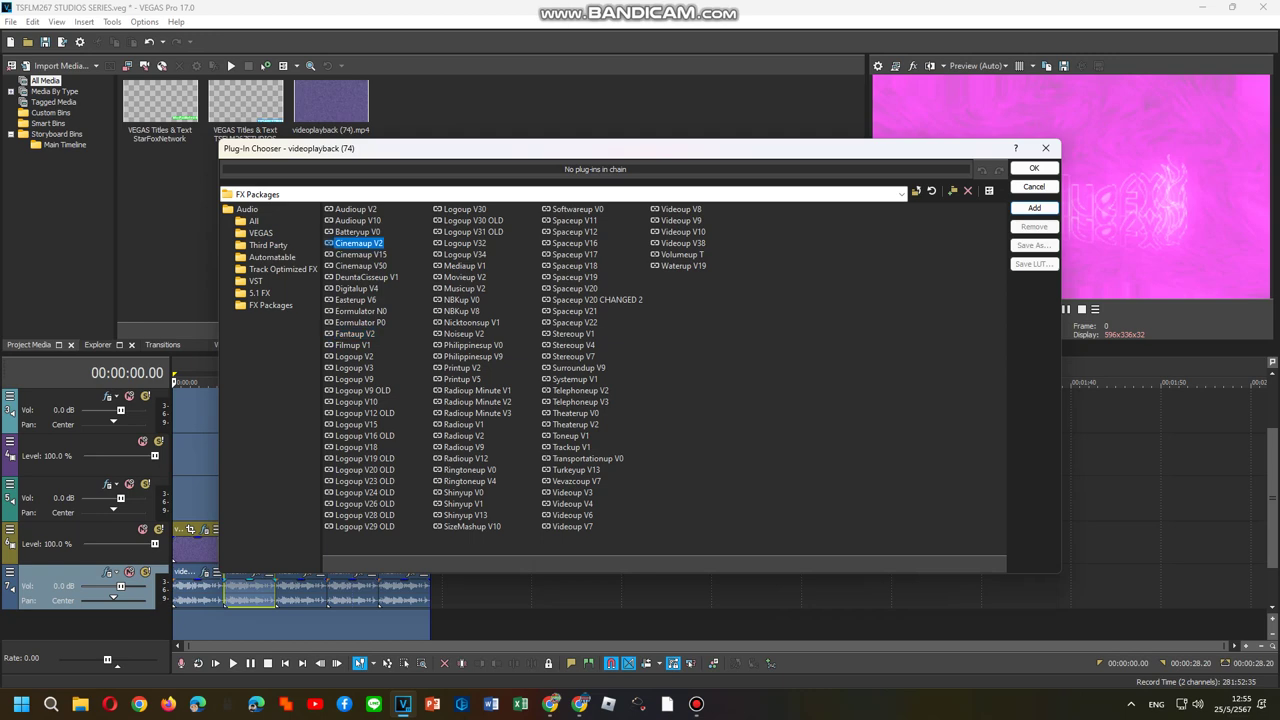
key(Return)
key(Return)
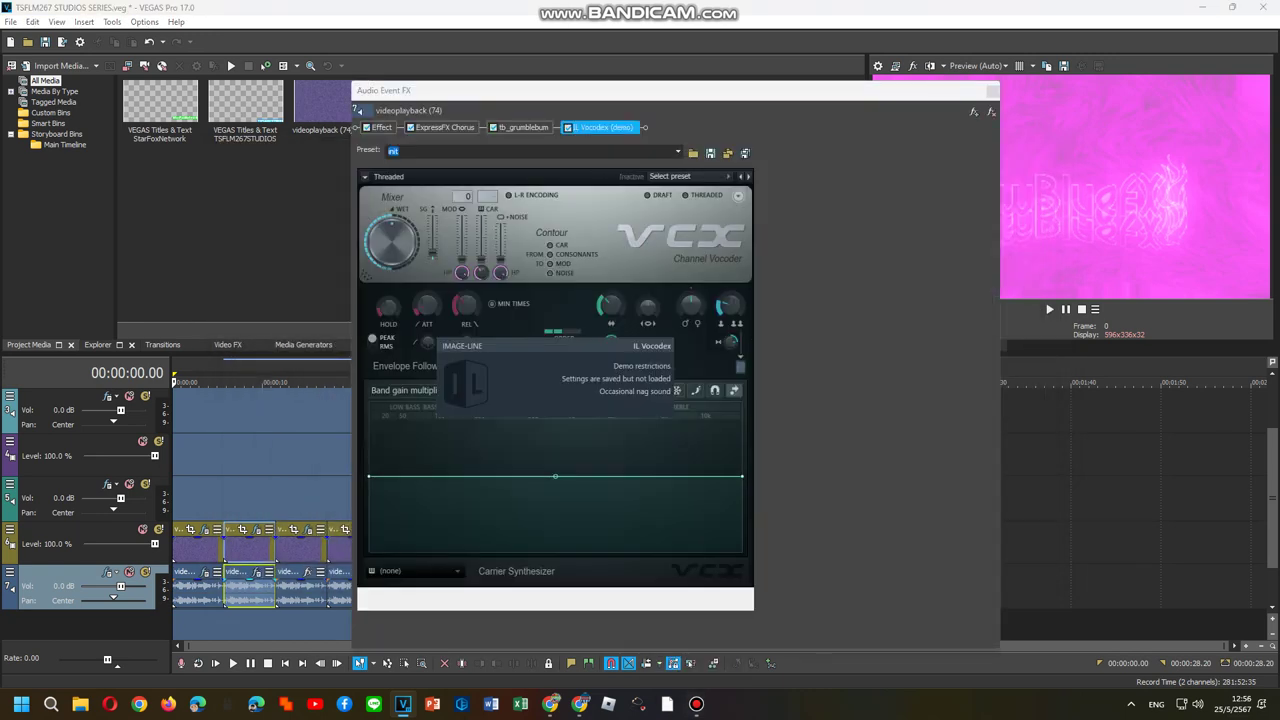
In the second clip's IL Vocodex, load the Old school preset and set the carrier synthesizer to Flanged saw.
click(688, 177)
click(680, 391)
click(590, 370)
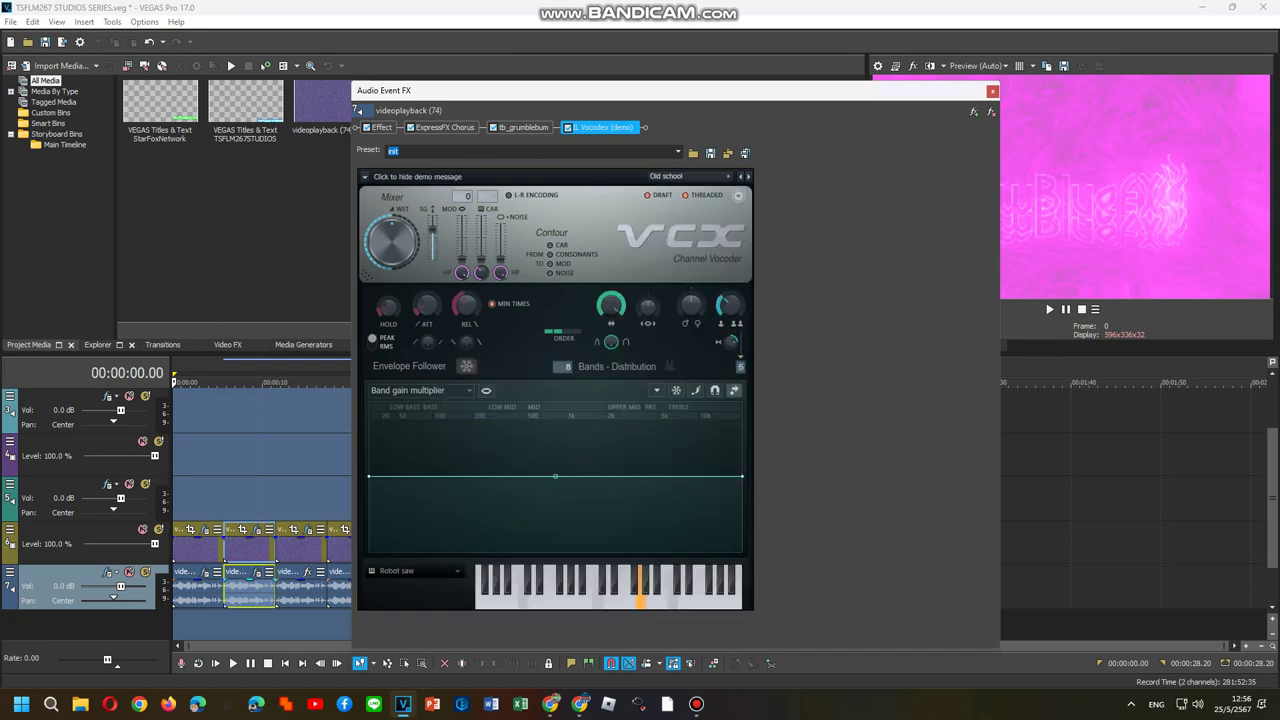
click(418, 571)
click(475, 584)
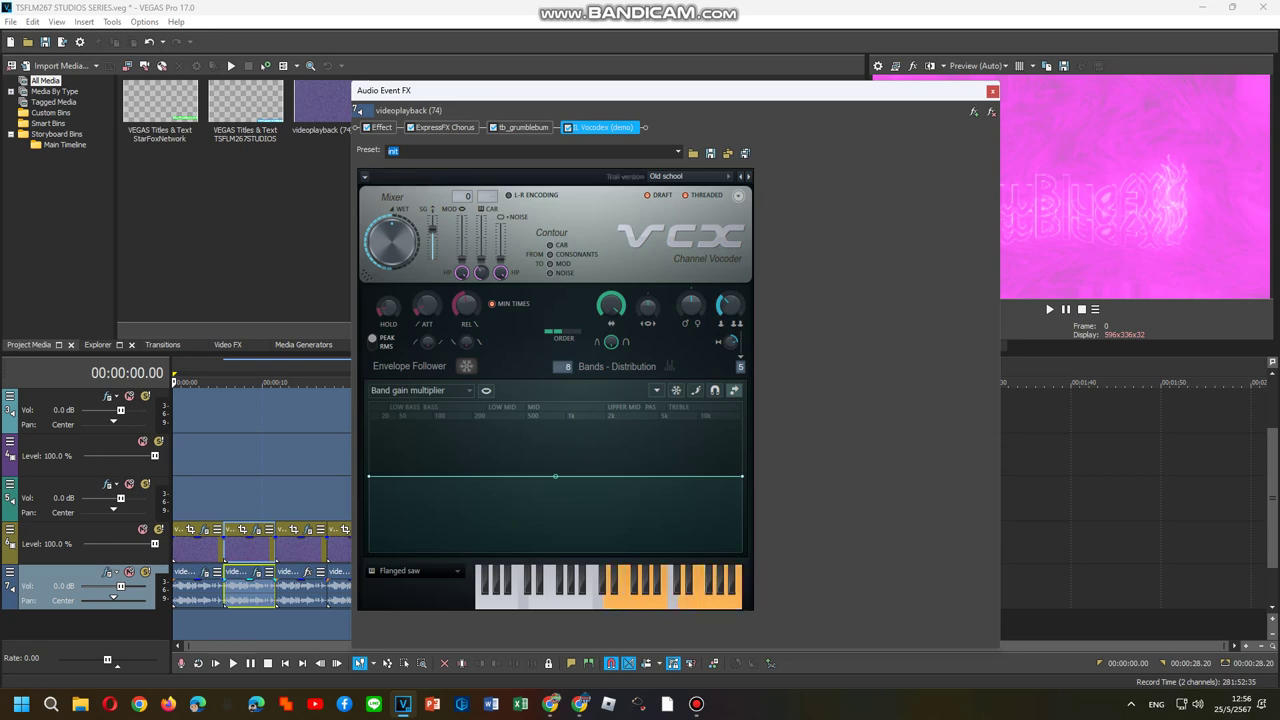
Apply the Transportationup V0 FX package to the third audio clip on track 7.
right_click(310, 590)
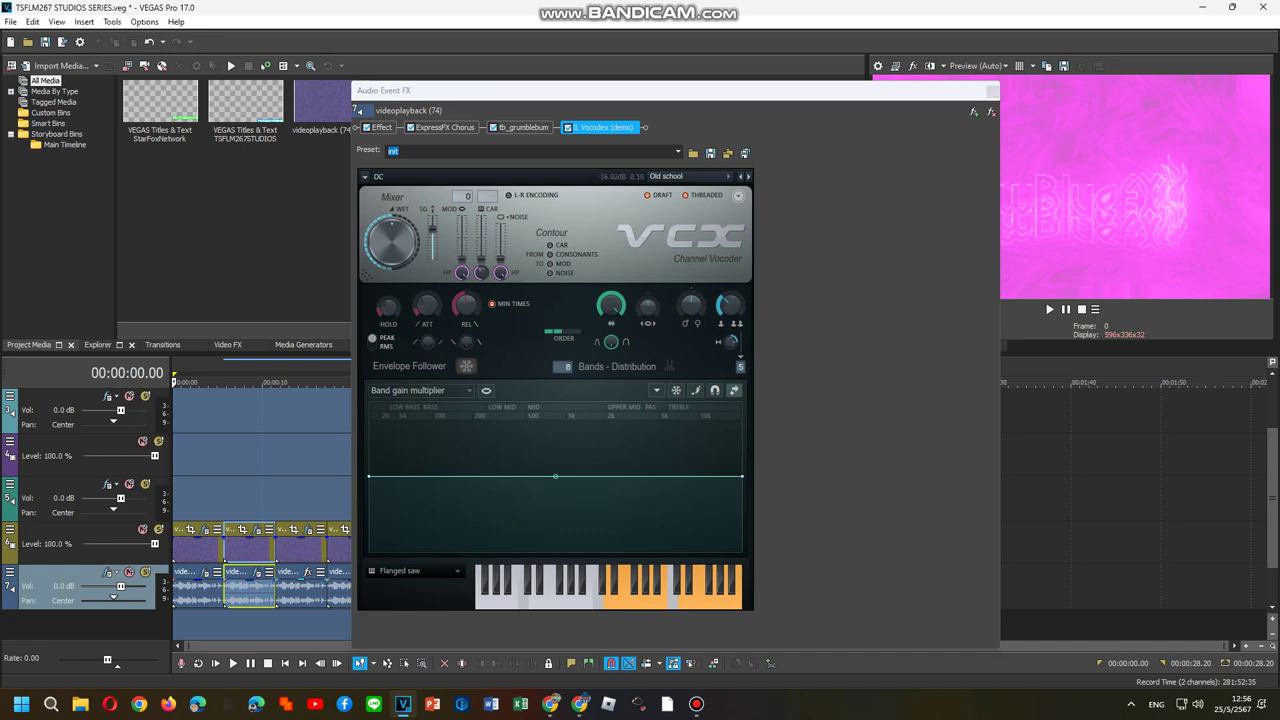
click(352, 220)
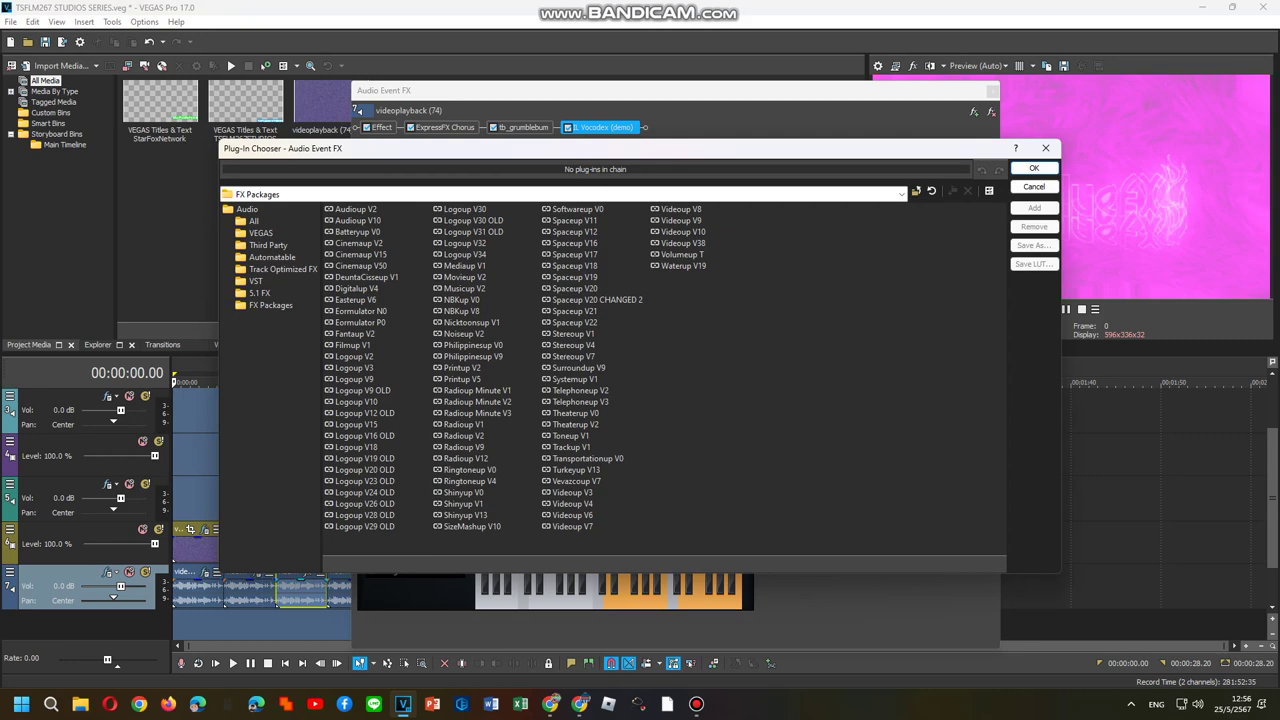
double_click(587, 458)
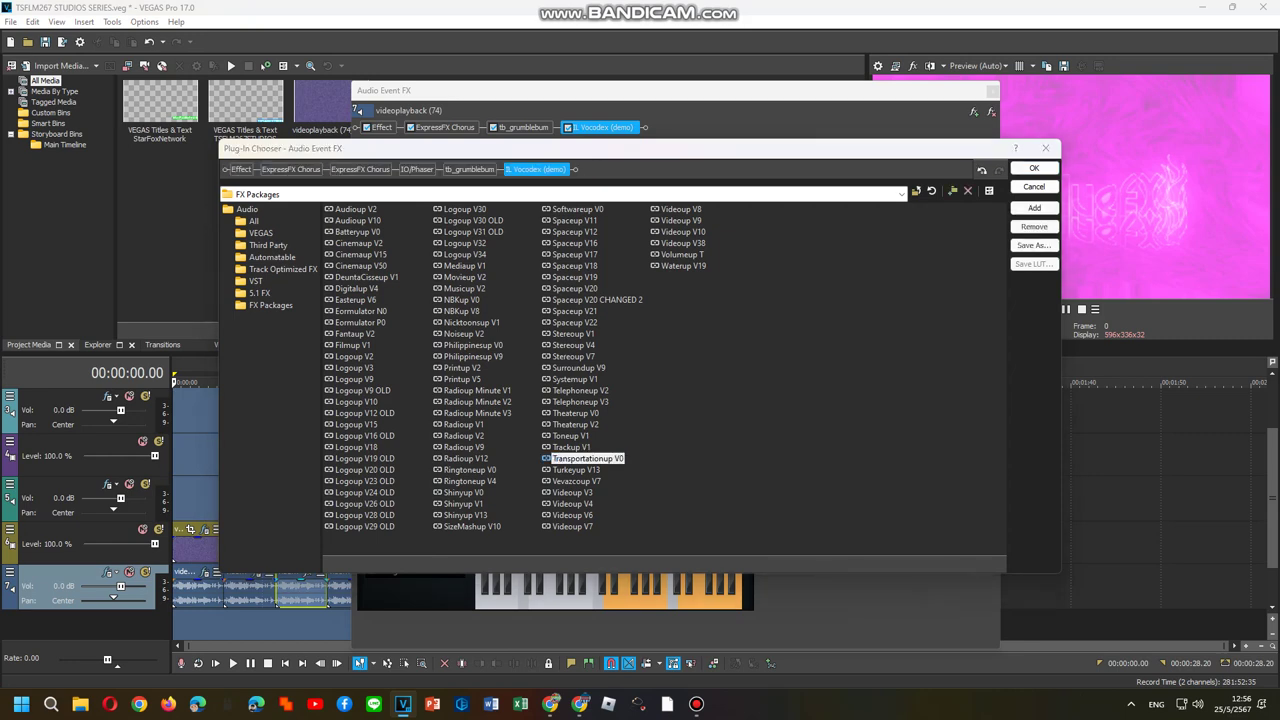
click(1034, 168)
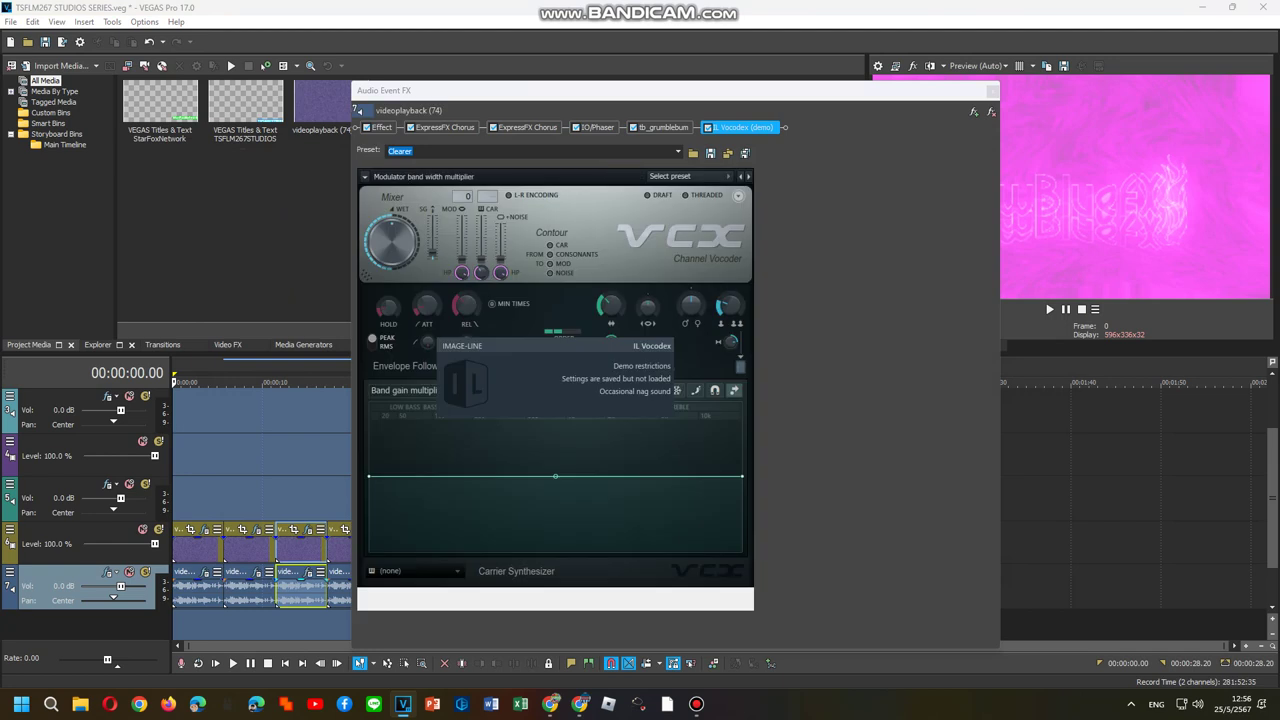
In the third clip's IL Vocodex, raise the band width to maximum and set the carrier synthesizer to Harsh.
drag(611, 304, 611, 280)
click(420, 571)
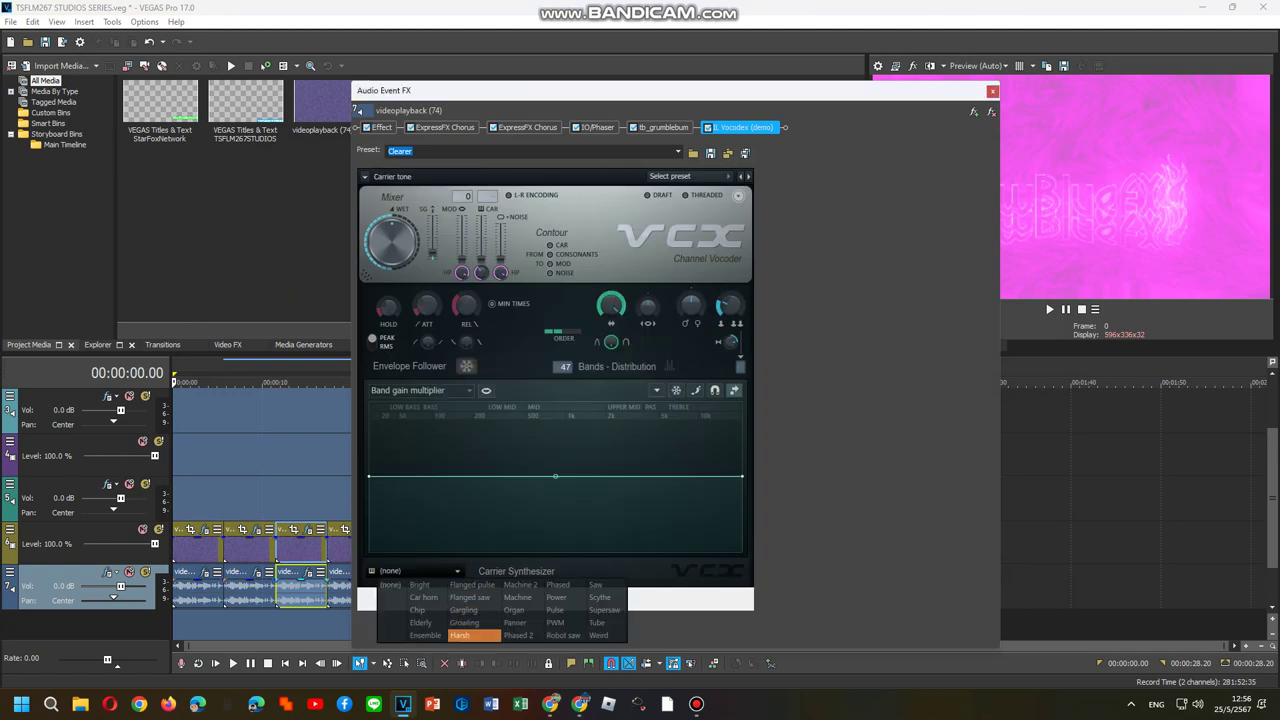
click(459, 635)
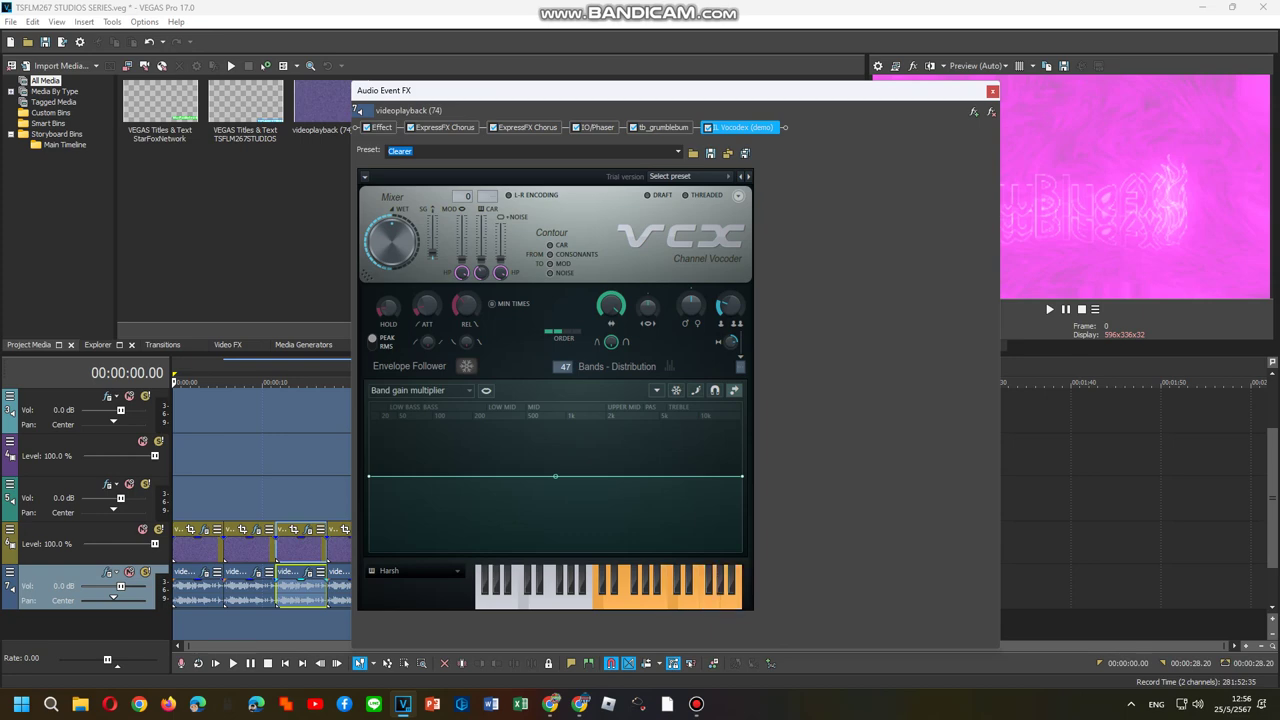
Apply the Trackup V1 FX package to the fourth audio clip on track 7.
right_click(345, 591)
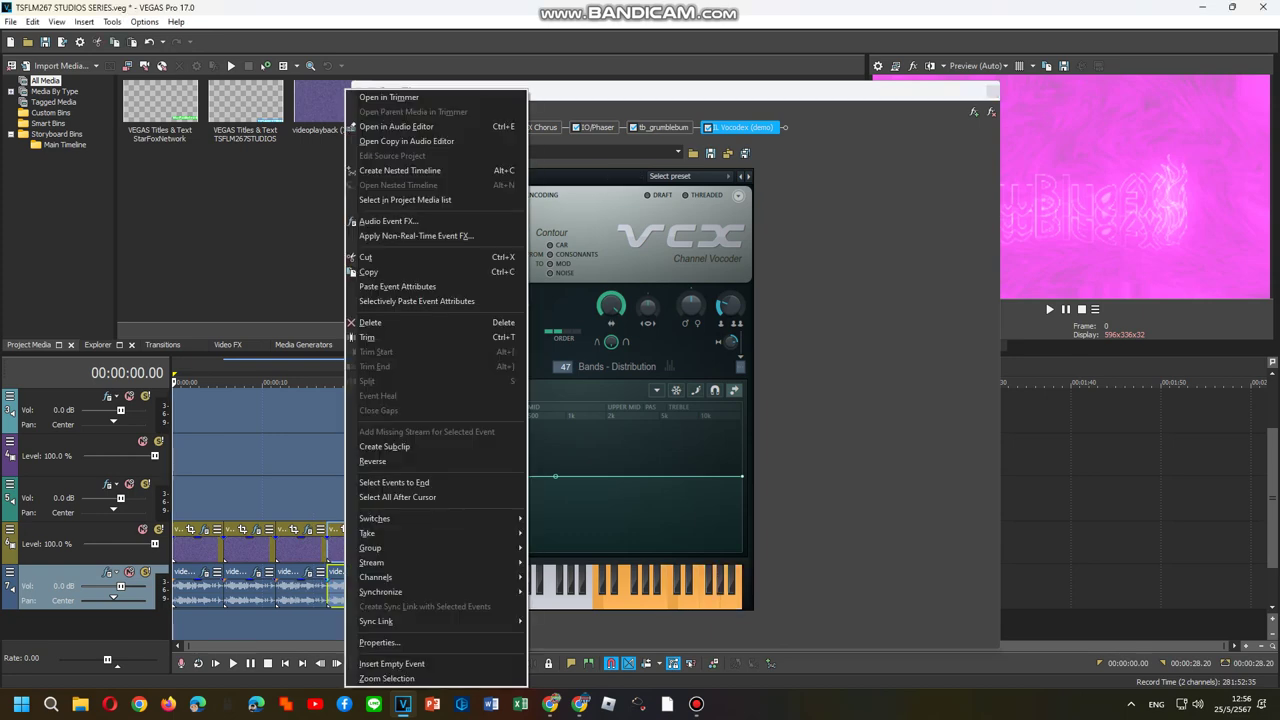
click(390, 221)
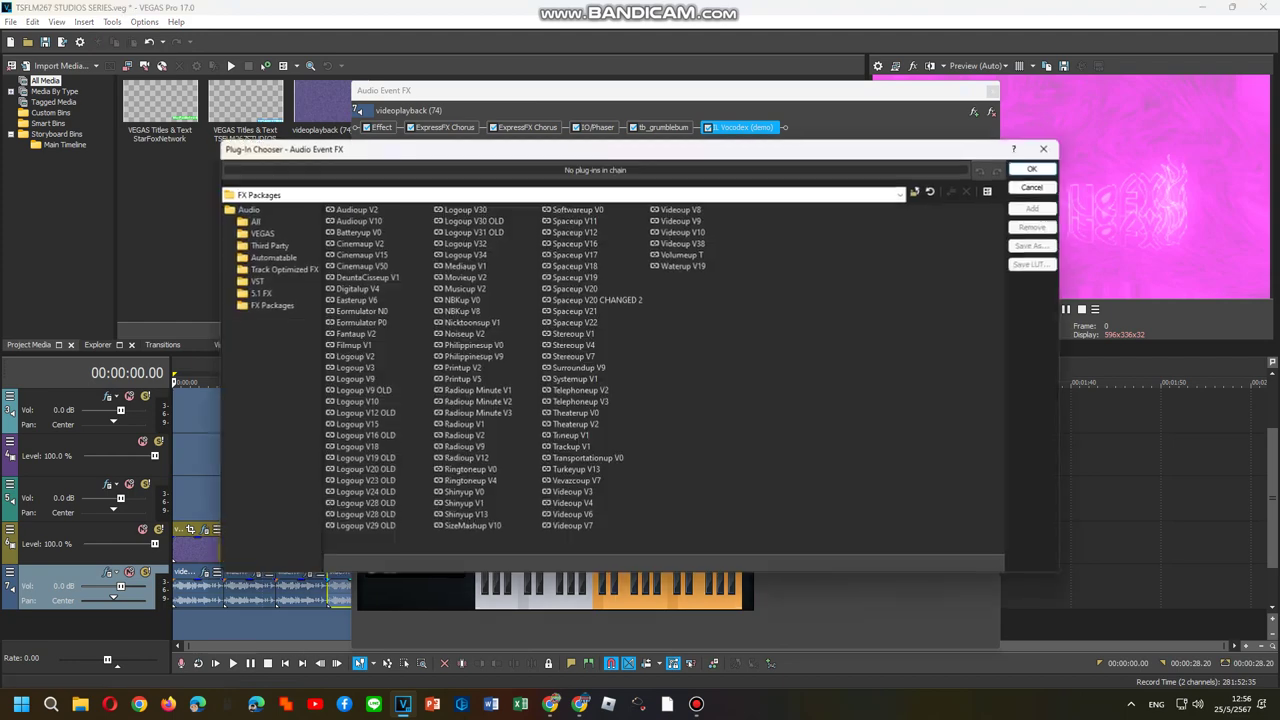
click(571, 447)
click(1034, 208)
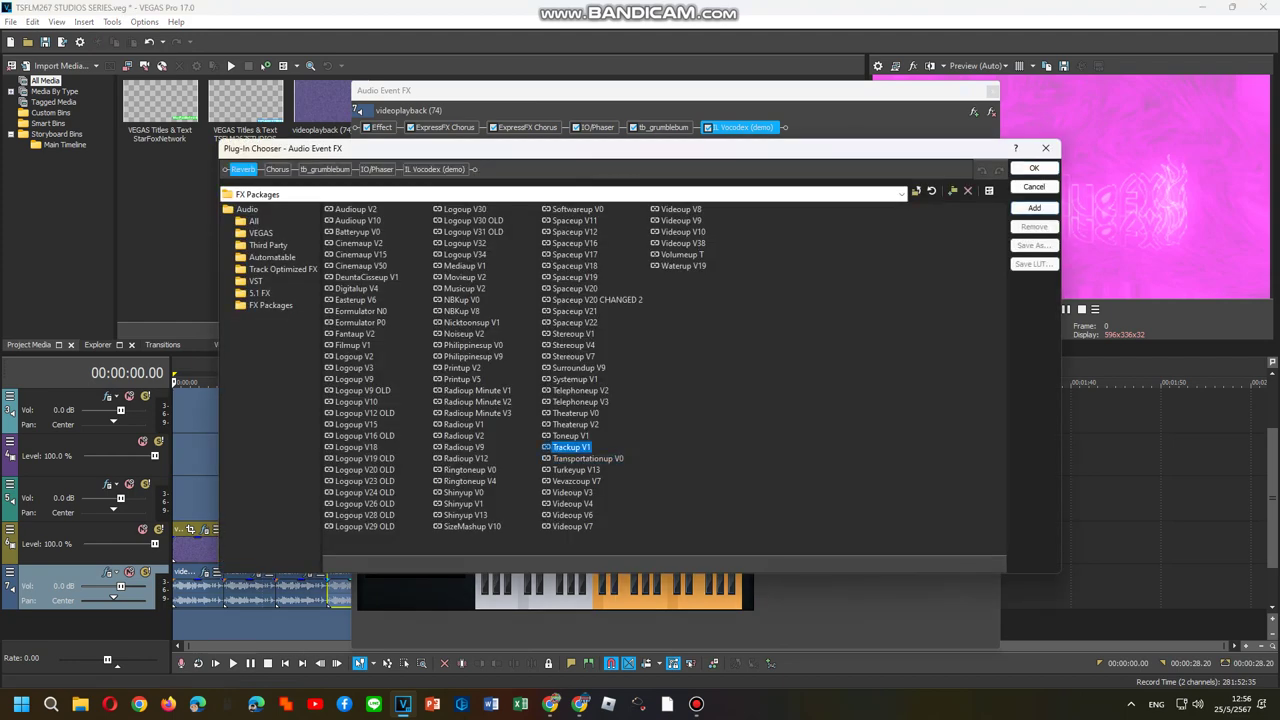
click(1034, 168)
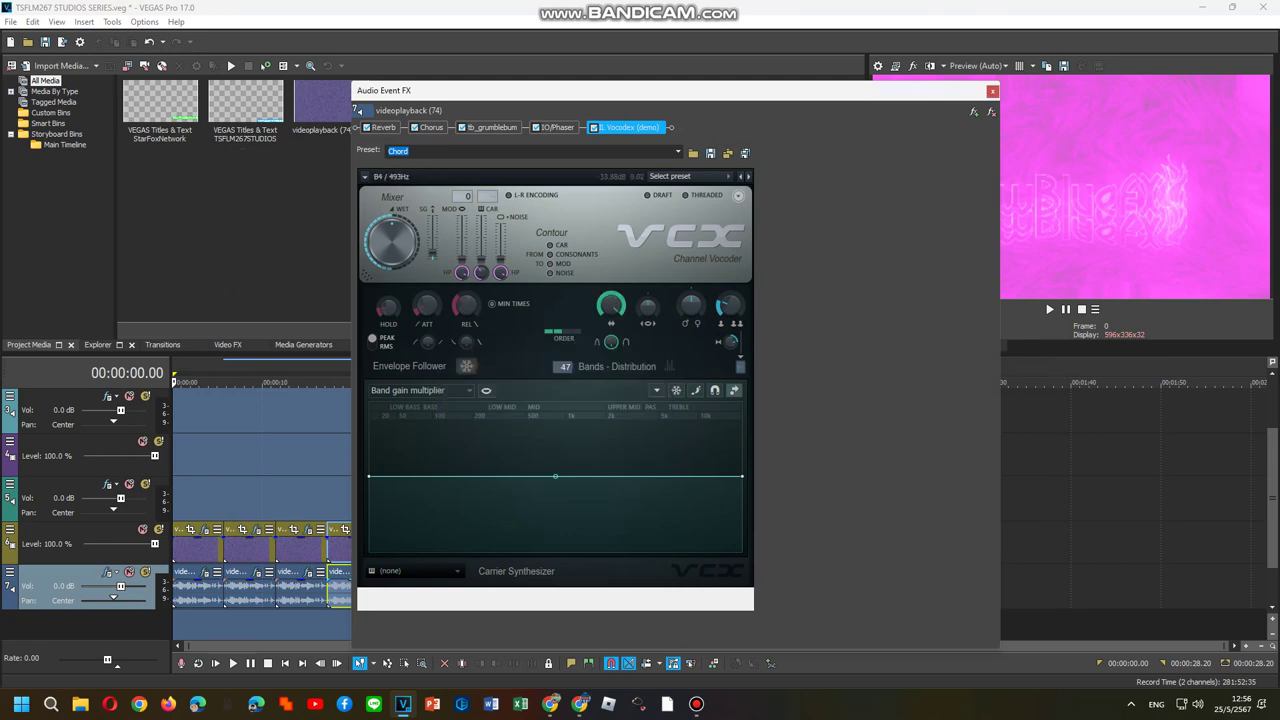
Set the fourth clip's IL Vocodex carrier synthesizer to Flanged pulse and close the effects window.
click(415, 571)
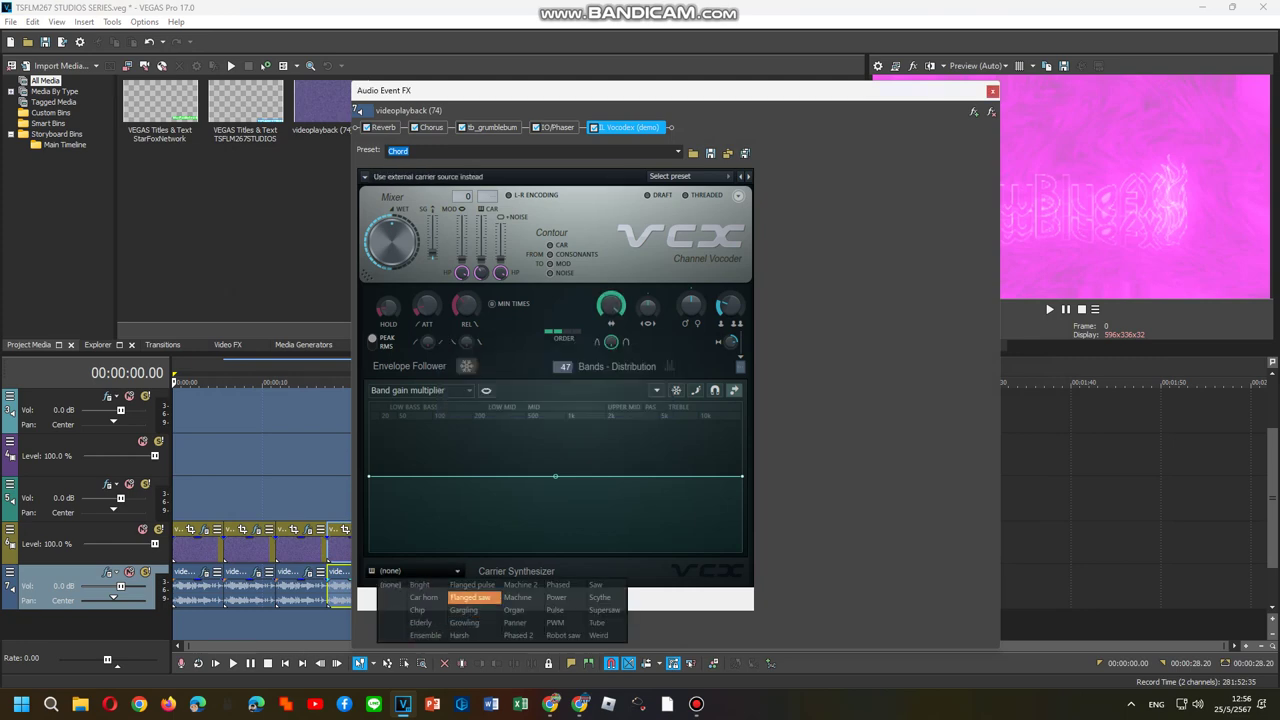
click(472, 584)
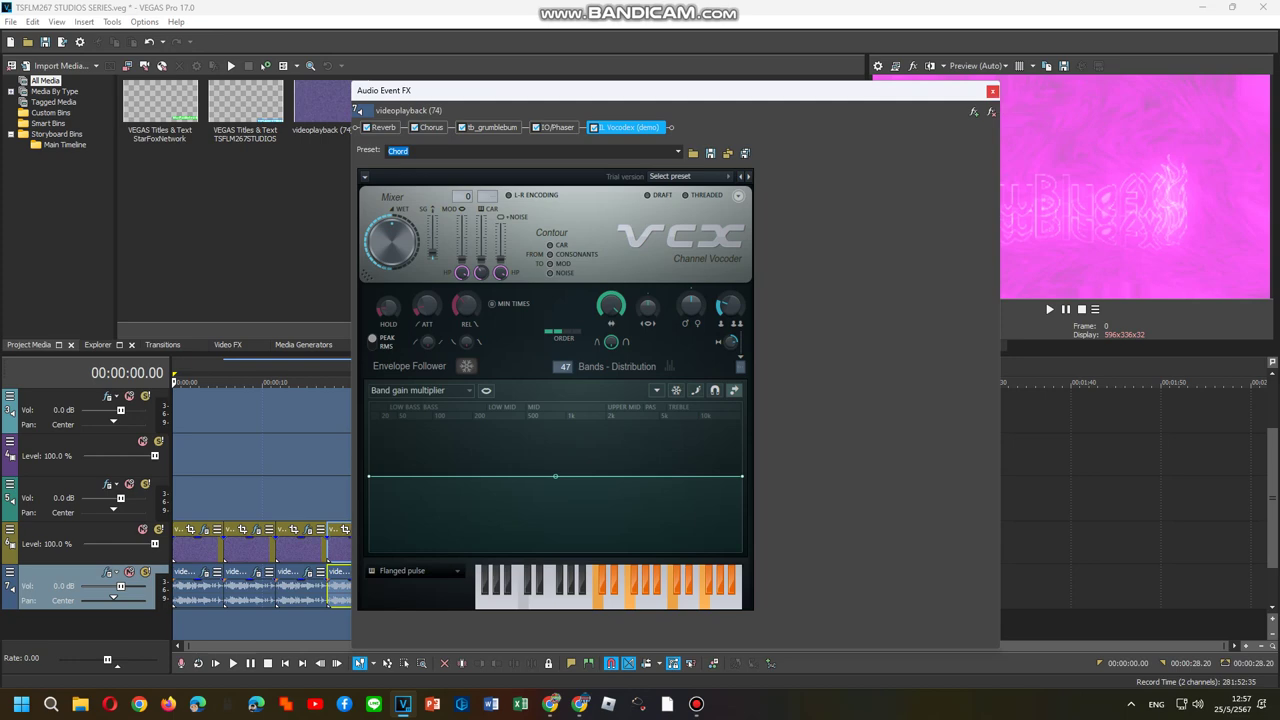
click(992, 91)
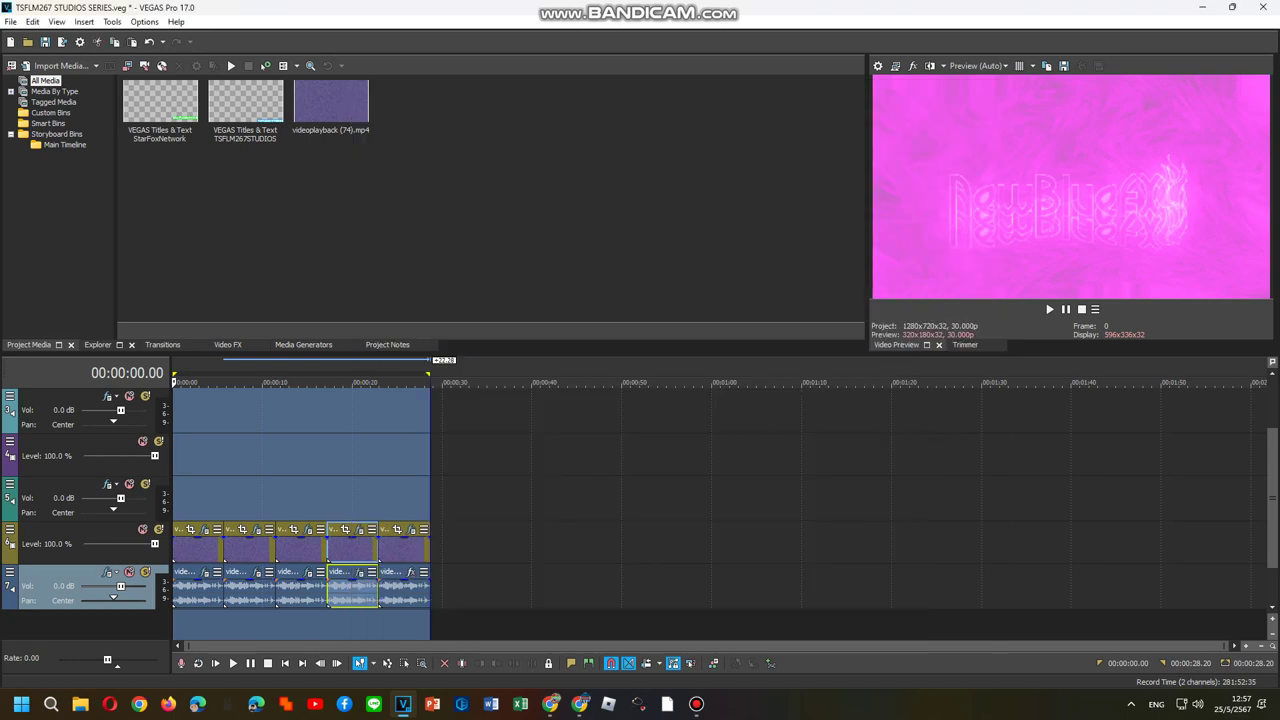
Apply the Mediaup V1 FX package to the fifth audio clip on track 7.
right_click(386, 590)
click(430, 222)
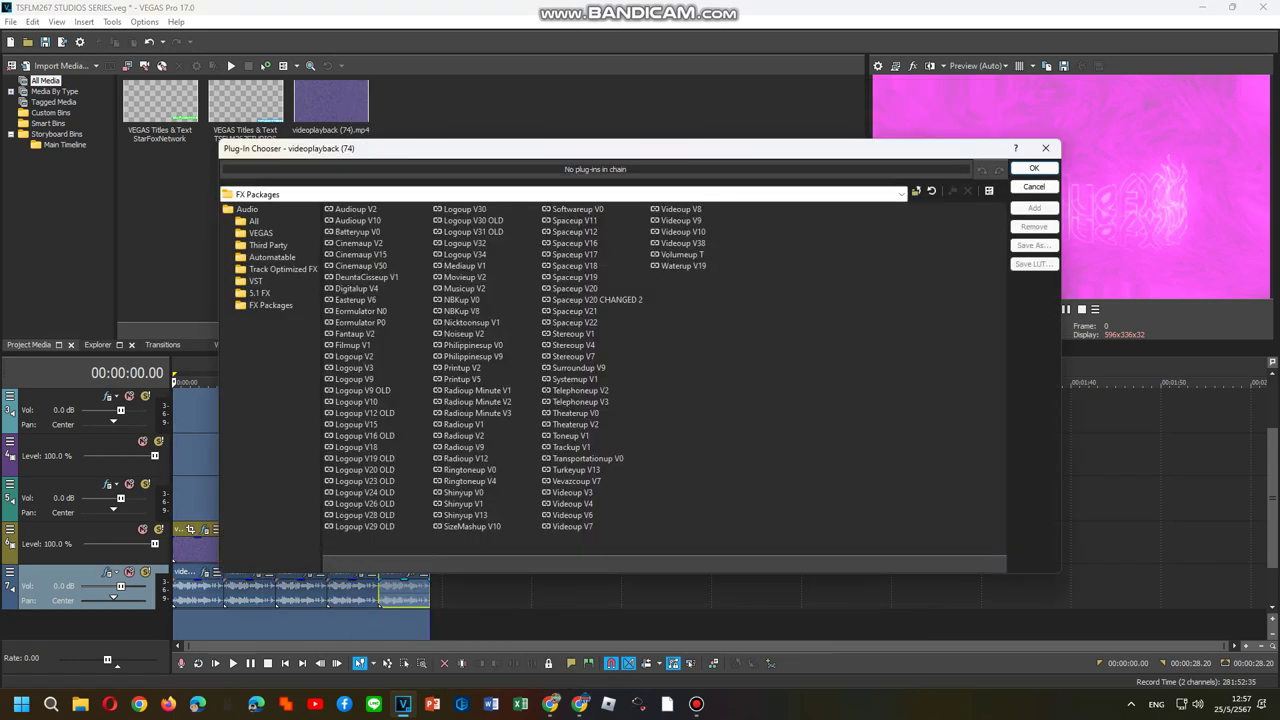
double_click(464, 266)
click(1034, 168)
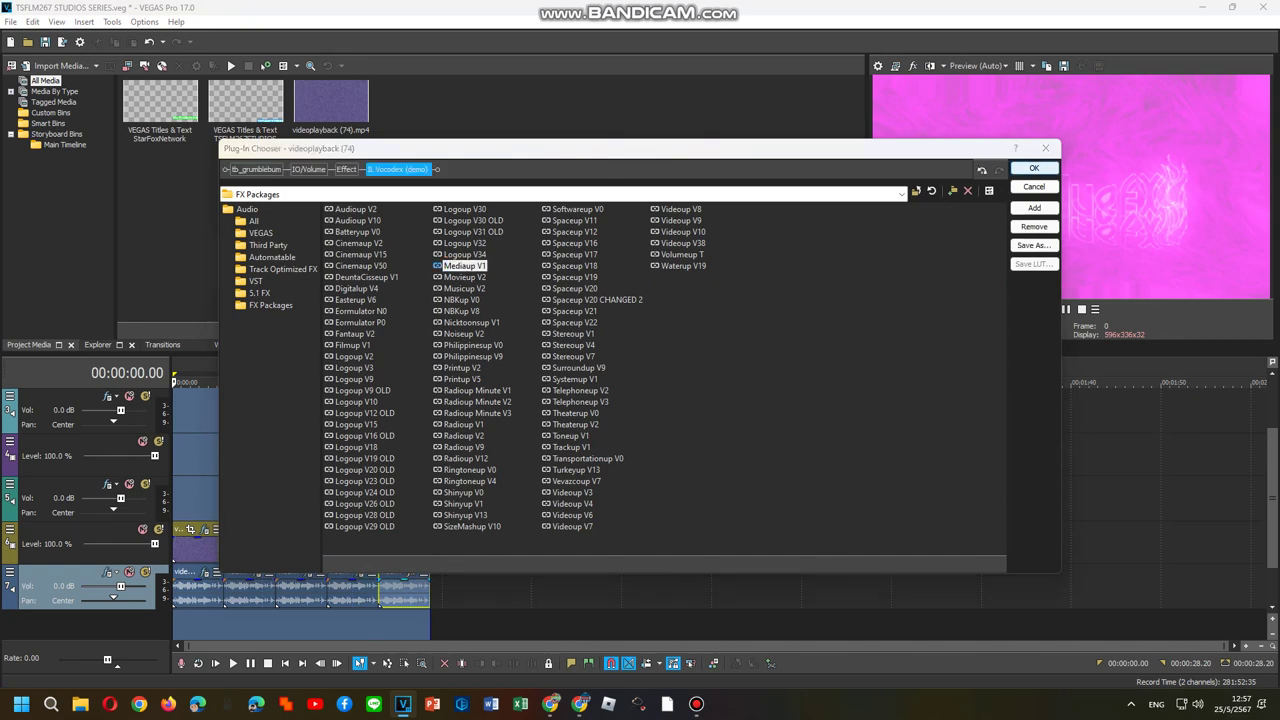
key(Return)
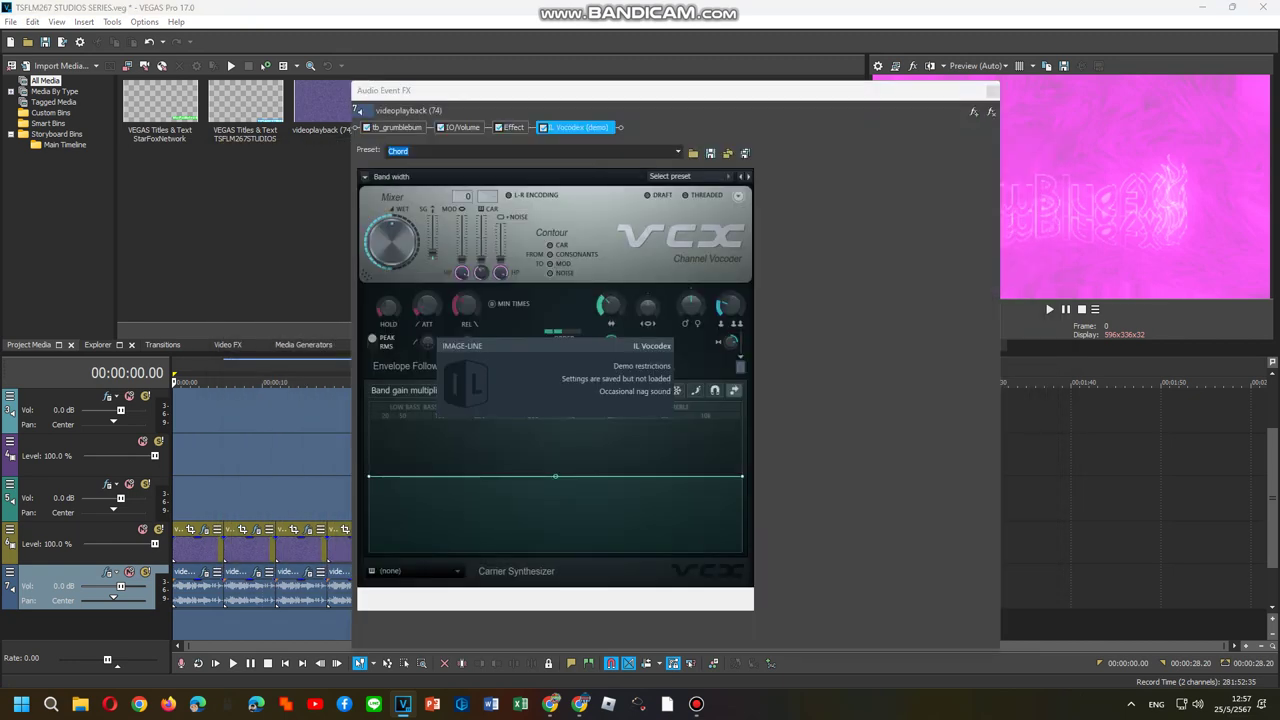
In the fifth clip's IL Vocodex, load the Power preset, set the carrier synthesizer to Saw and close the effects window.
click(688, 177)
click(670, 403)
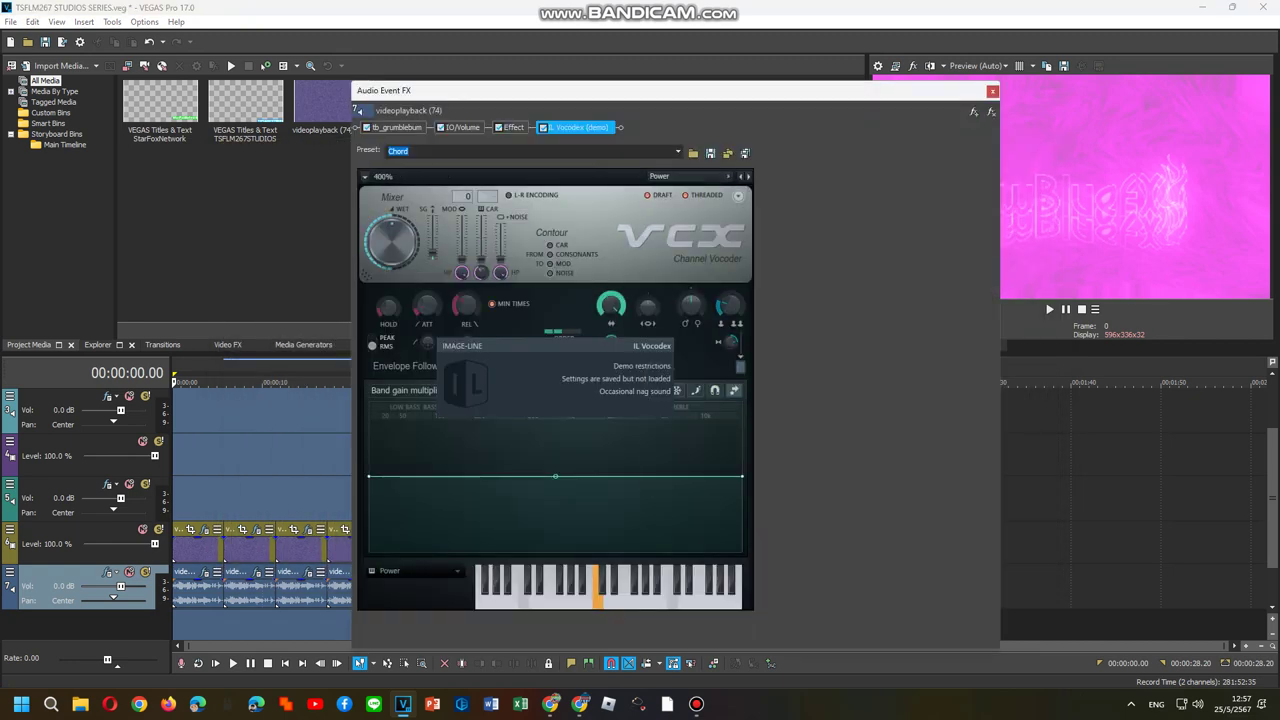
click(418, 571)
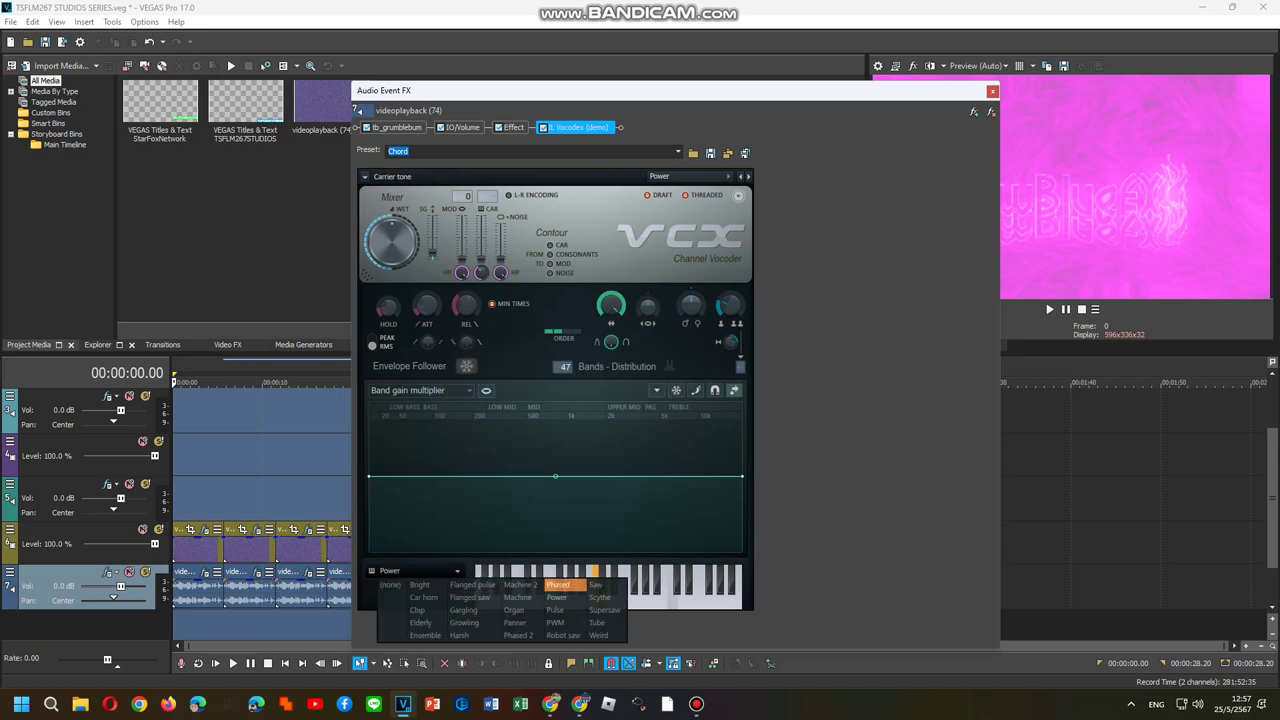
click(598, 584)
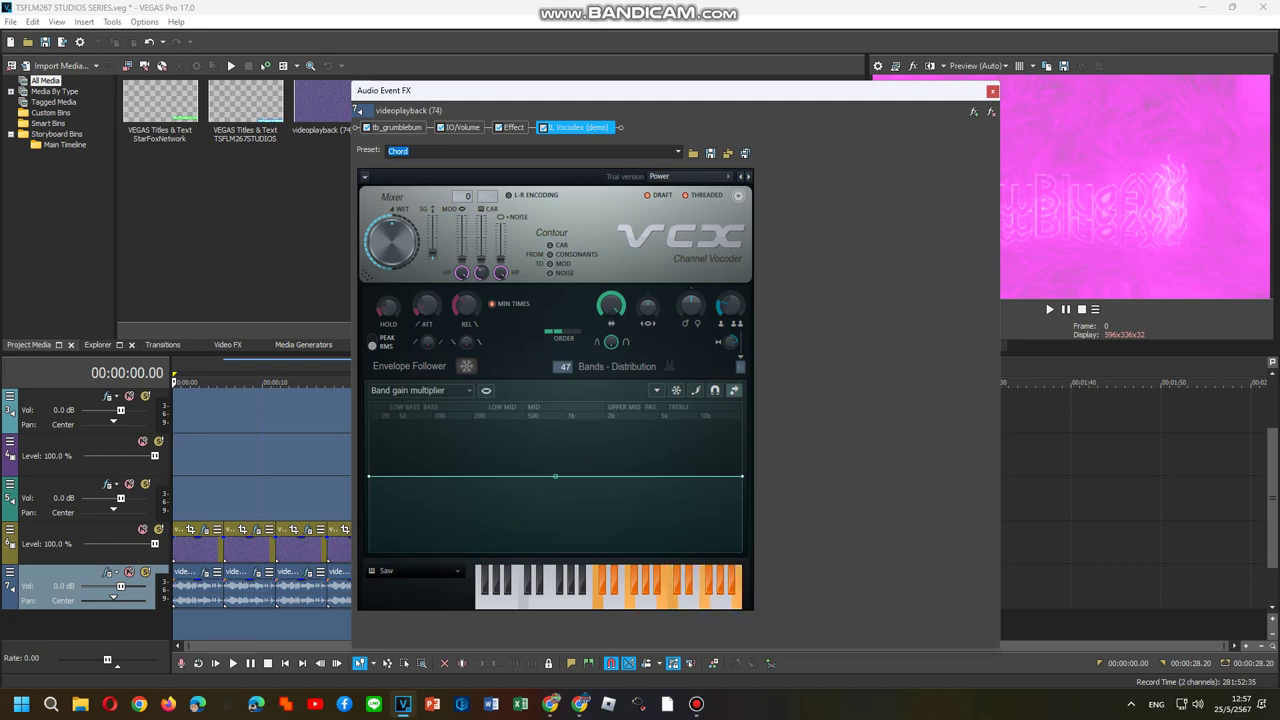
click(992, 91)
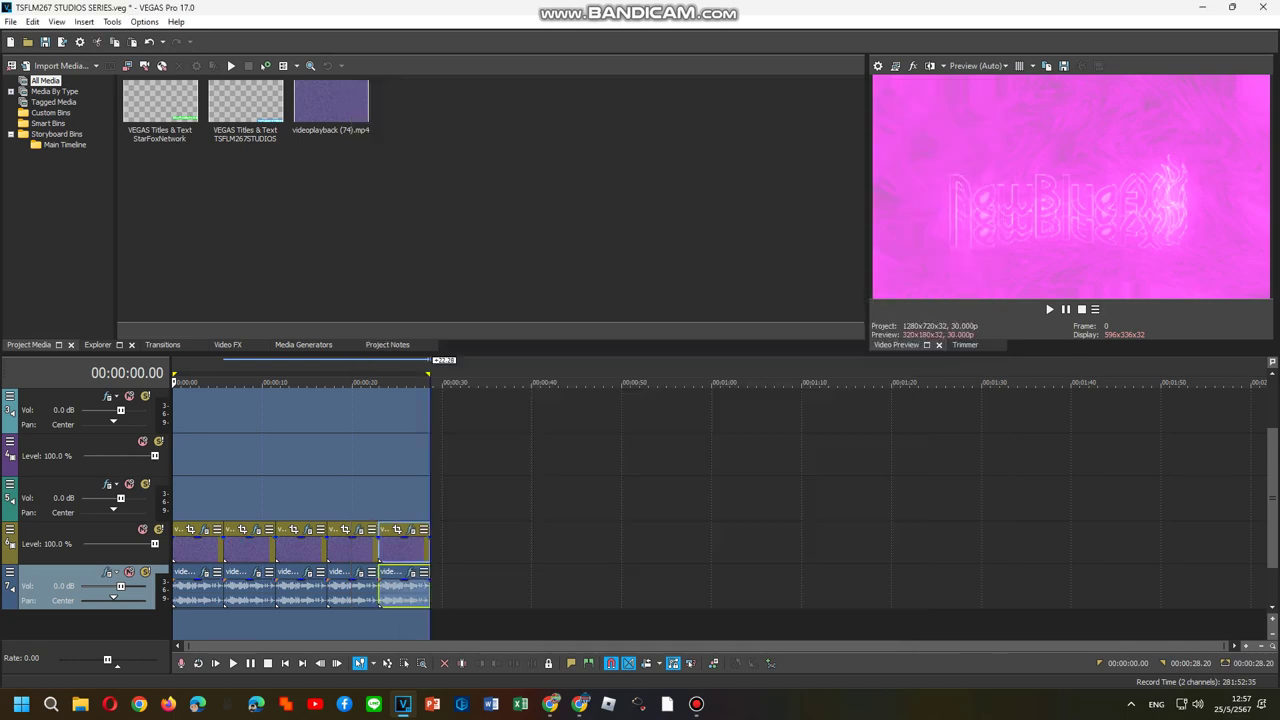
Examine the first video clip's effects on track 6: the Wiggle instances, Glow and each Gradient Map color point.
right_click(214, 549)
click(256, 155)
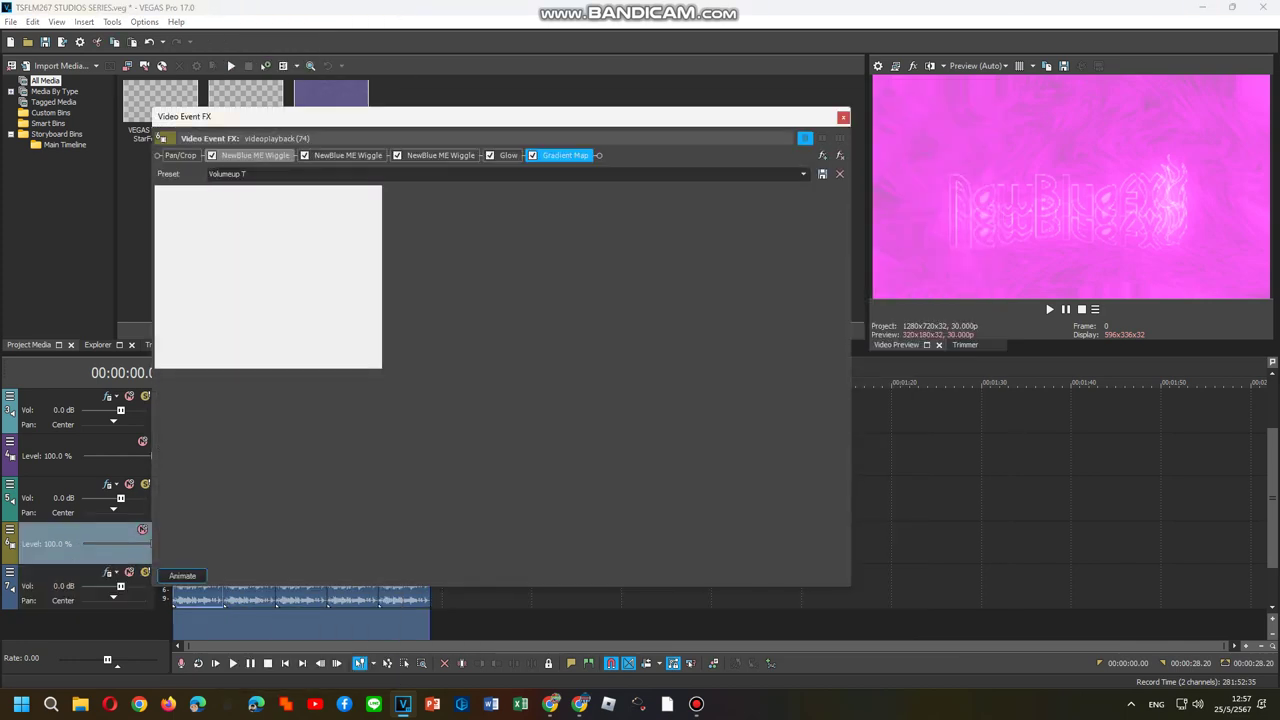
click(347, 155)
click(440, 155)
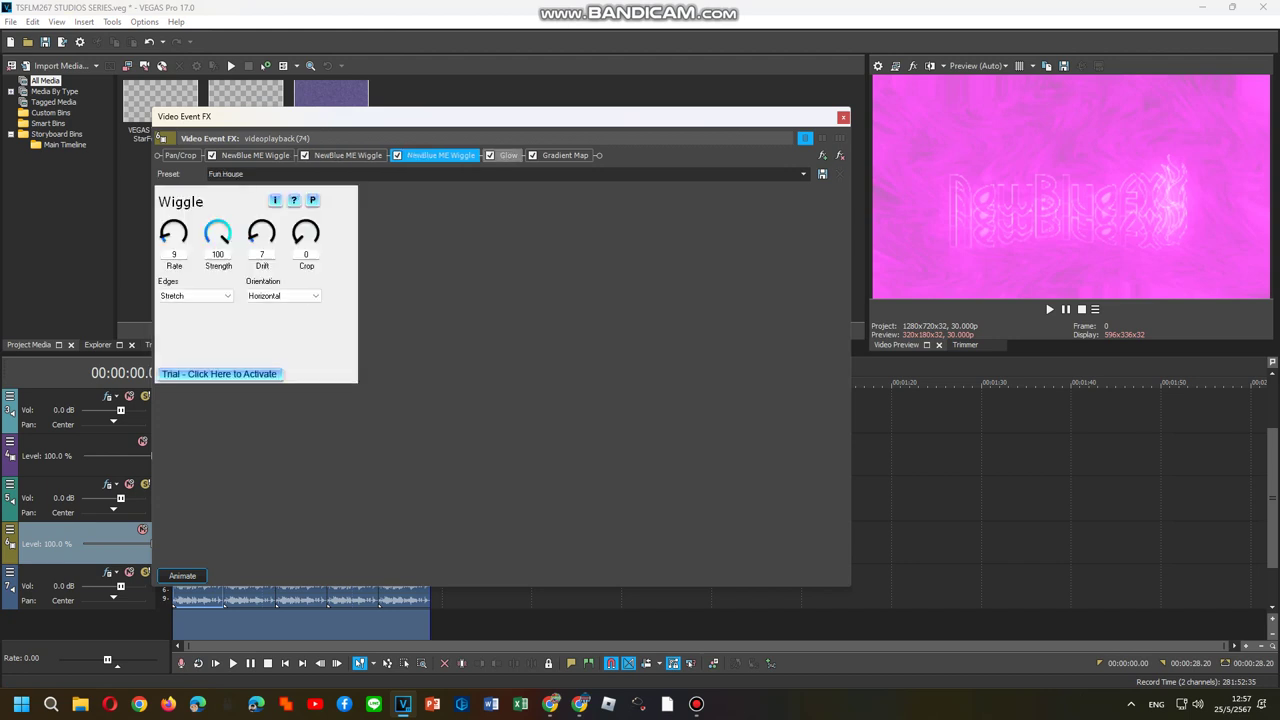
click(508, 155)
click(565, 155)
click(211, 239)
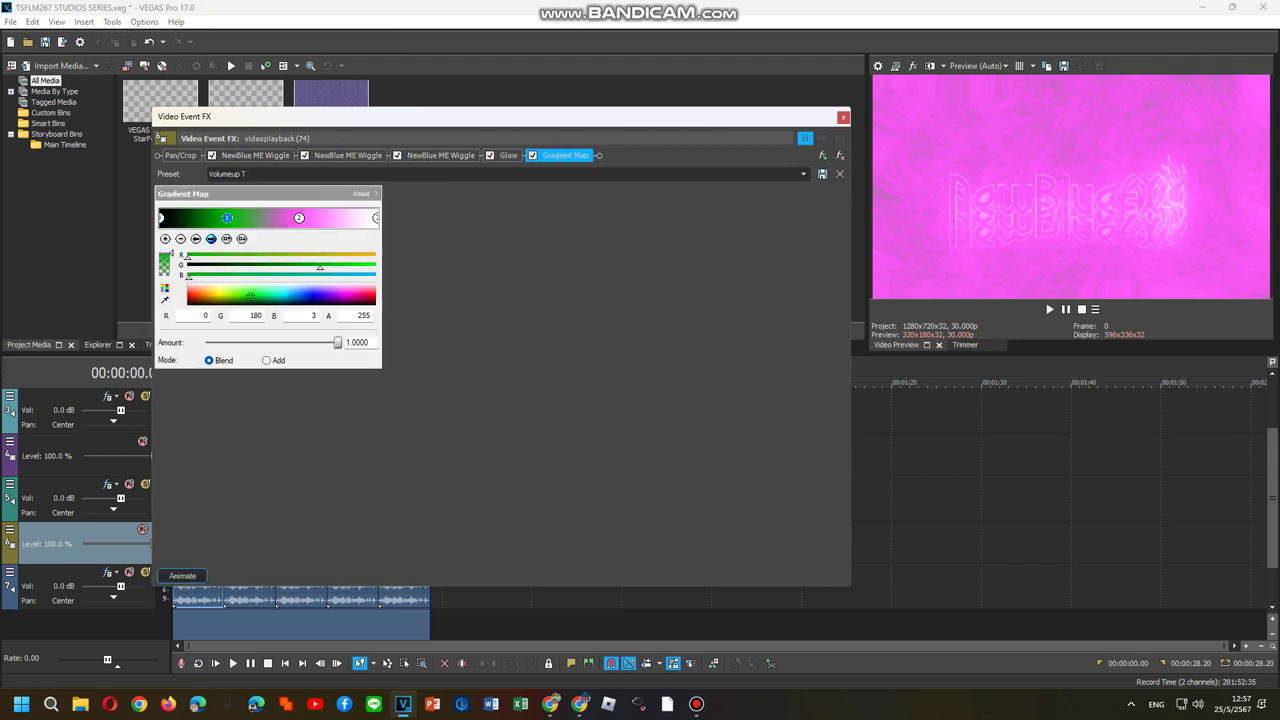
click(211, 239)
click(211, 239)
click(843, 117)
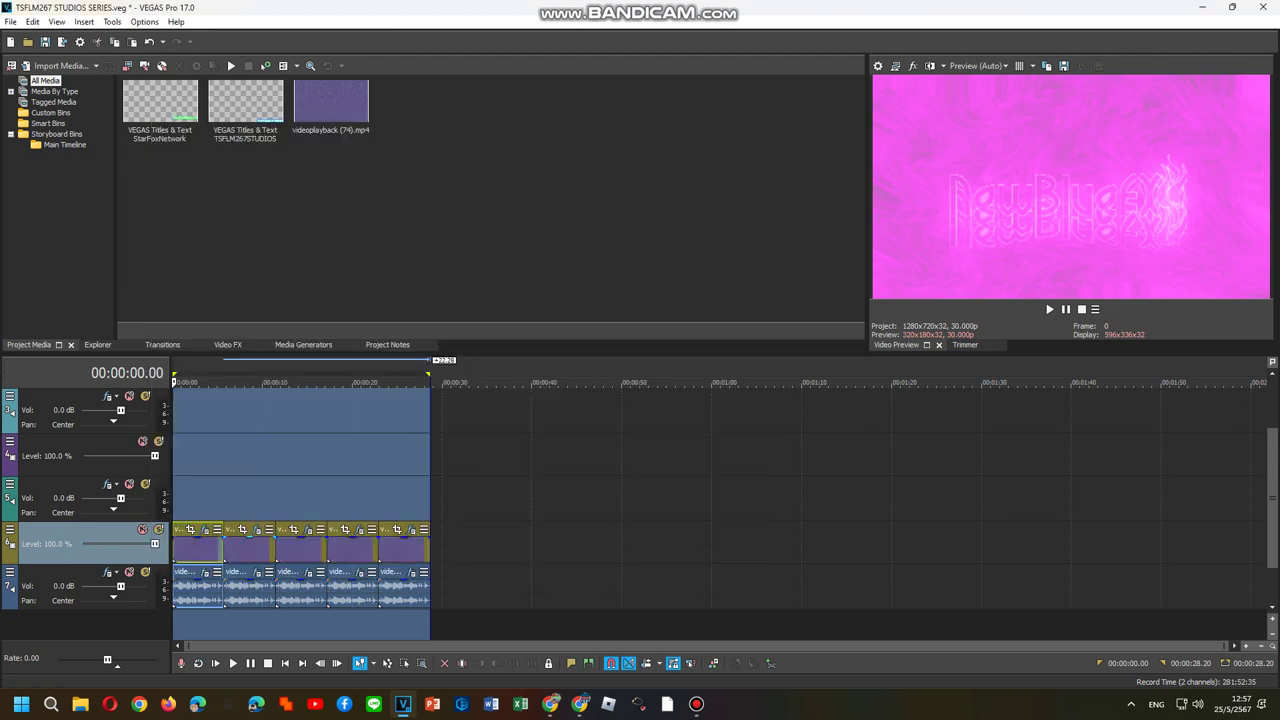
Examine the second video clip's effects on track 6: the three Wiggle instances, Light Rays and Gradient Map.
right_click(272, 545)
click(343, 137)
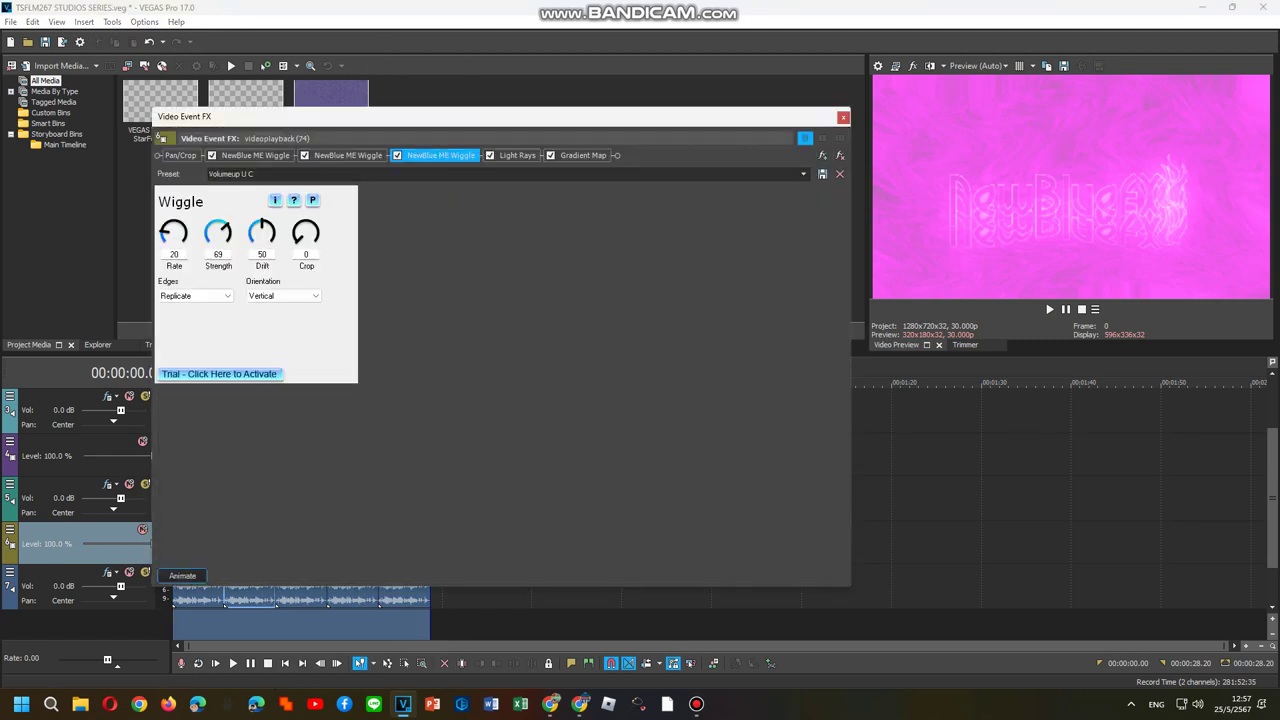
click(255, 156)
click(347, 156)
click(440, 156)
click(517, 156)
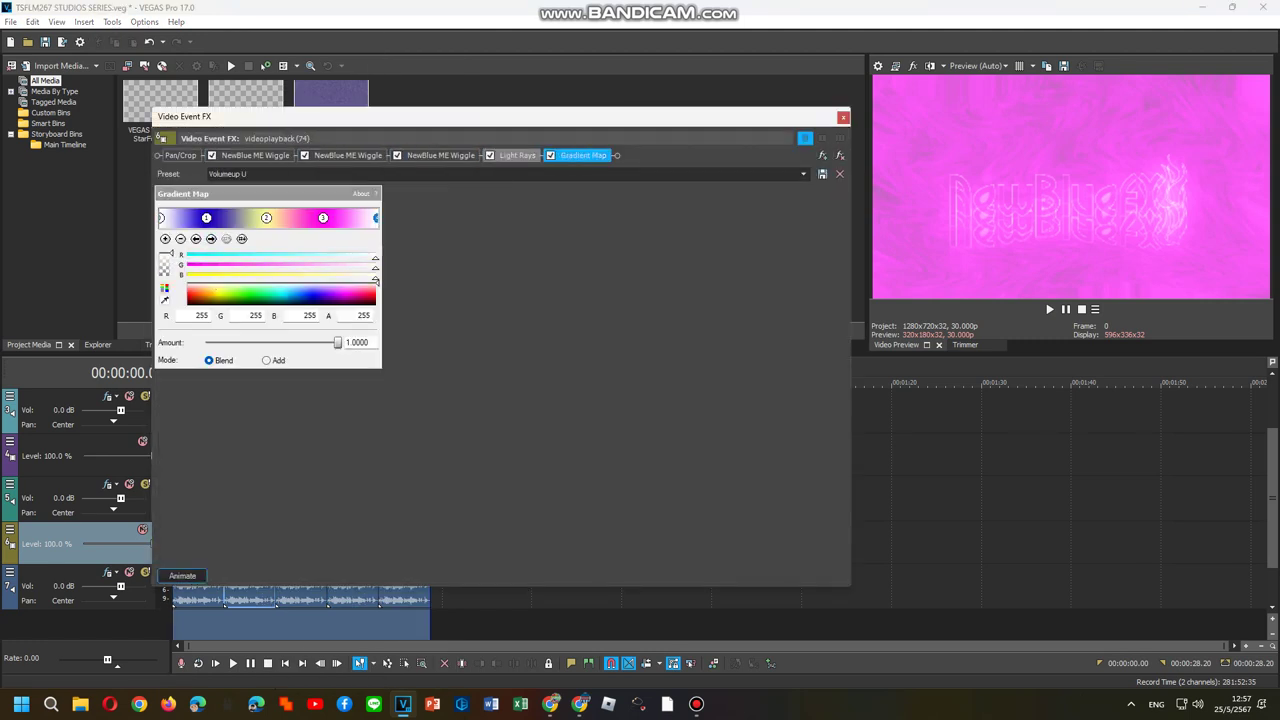
click(843, 117)
Examine the third video clip's effects on track 6: Wiggle, Glow, Light Rays, the Gradient Map color points and Mirror.
right_click(300, 549)
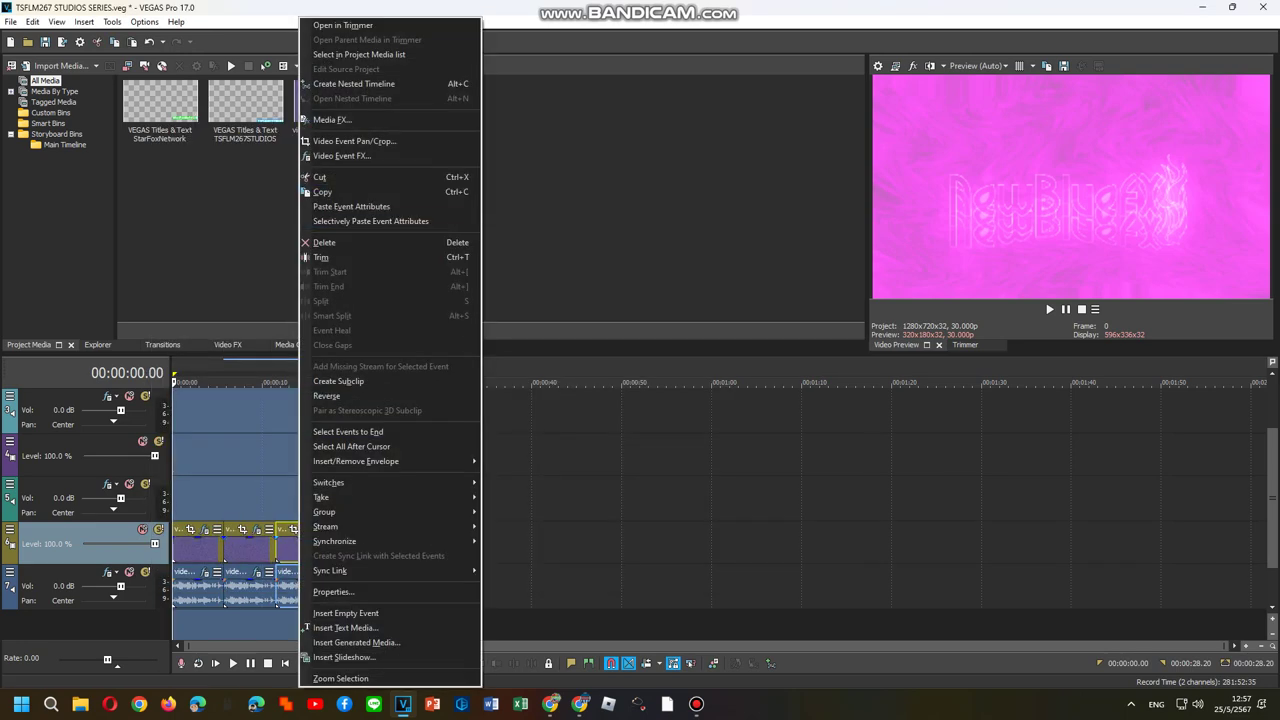
click(350, 155)
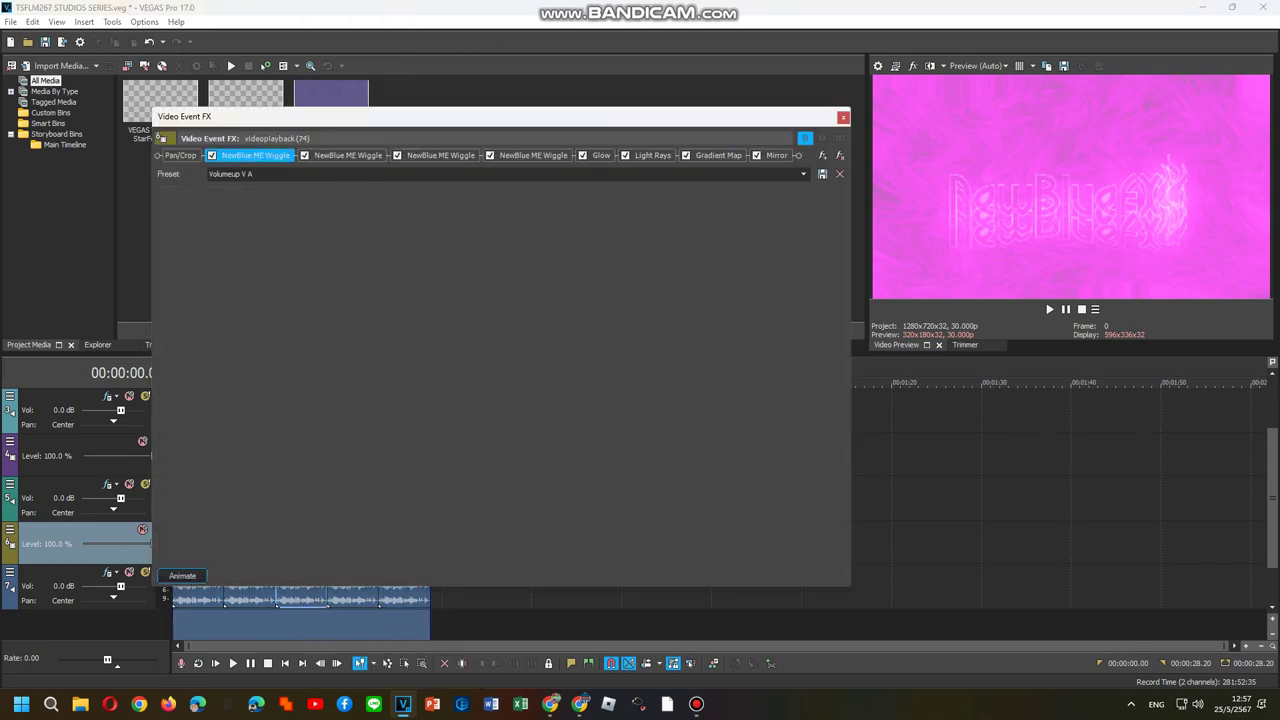
click(533, 155)
click(601, 155)
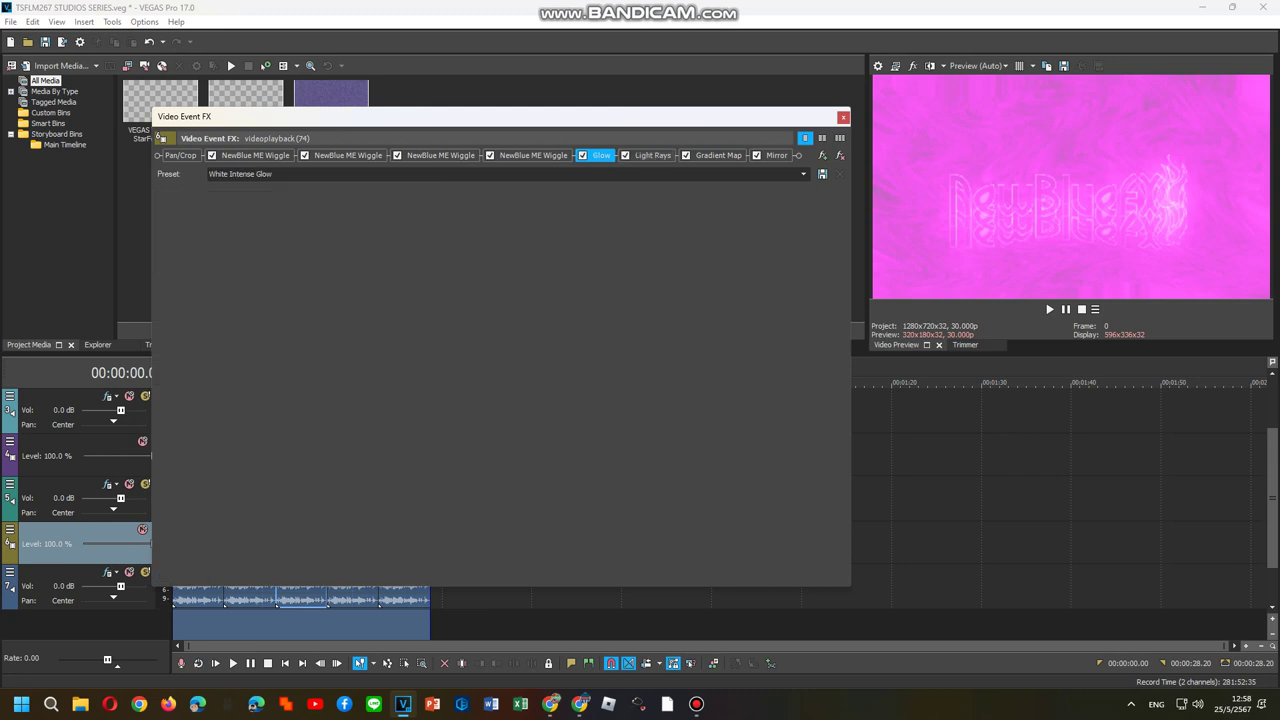
click(653, 155)
click(719, 155)
click(212, 239)
click(212, 239)
click(212, 239)
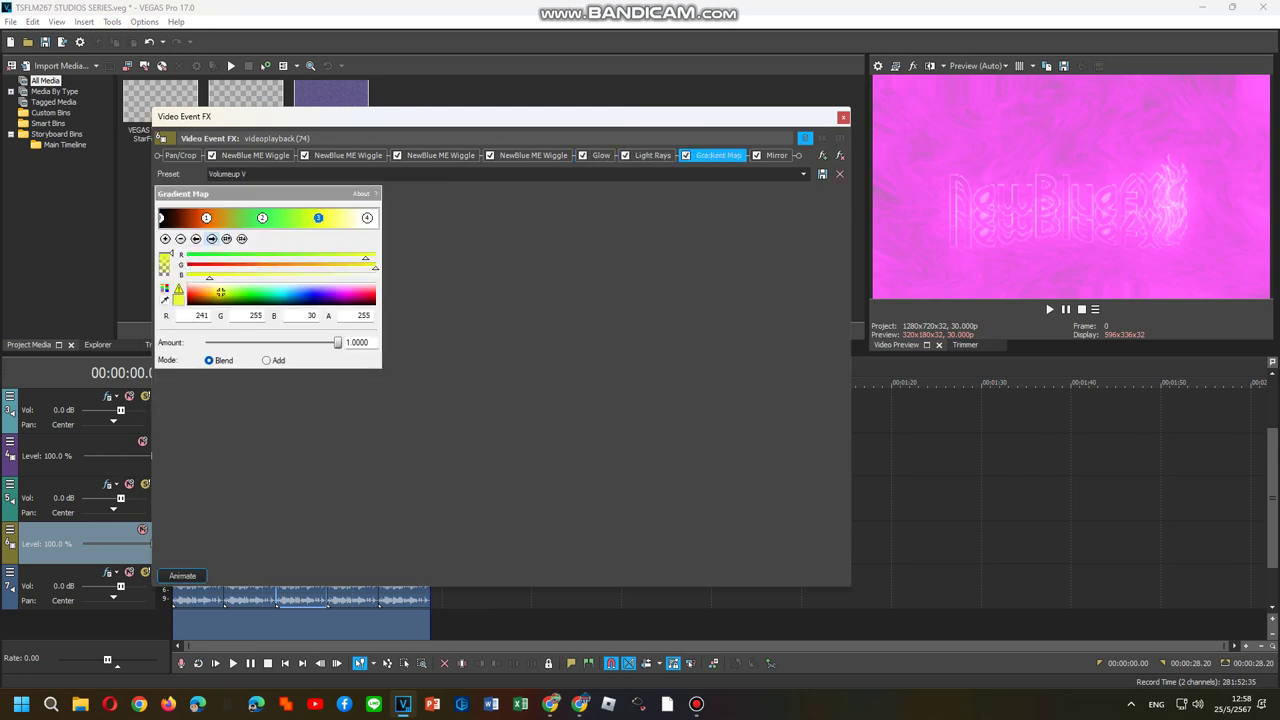
click(212, 239)
click(776, 155)
click(843, 117)
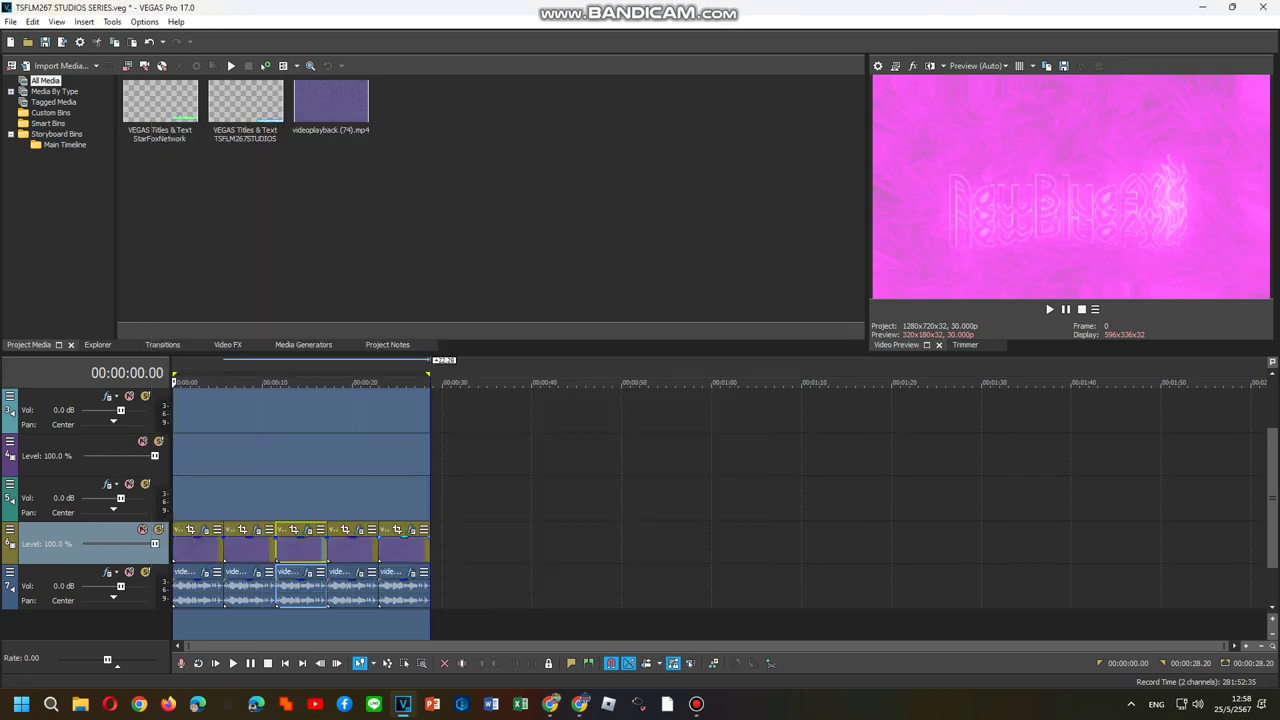
Examine the fourth video clip's effects on track 6, from Wave and TV Simulator through Wiggle, Light Rays and Gradient Map.
right_click(363, 545)
click(405, 156)
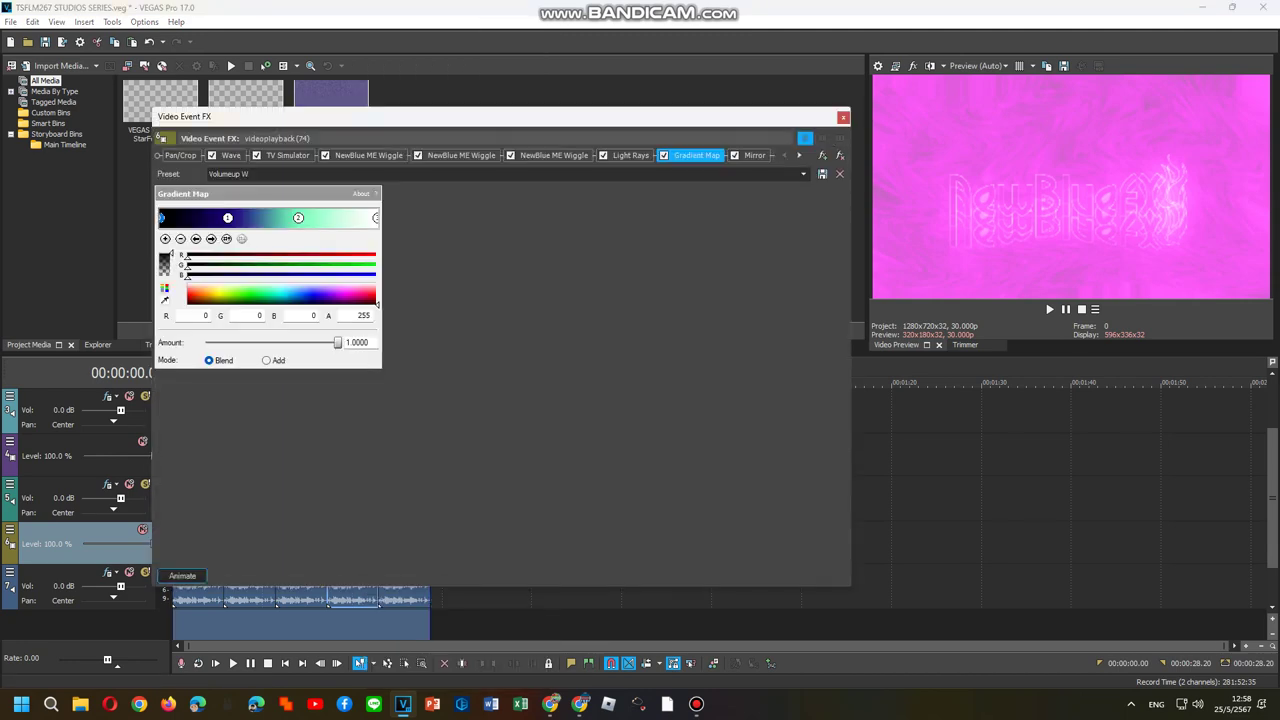
key(Right)
key(Right)
key(Right)
key(Right)
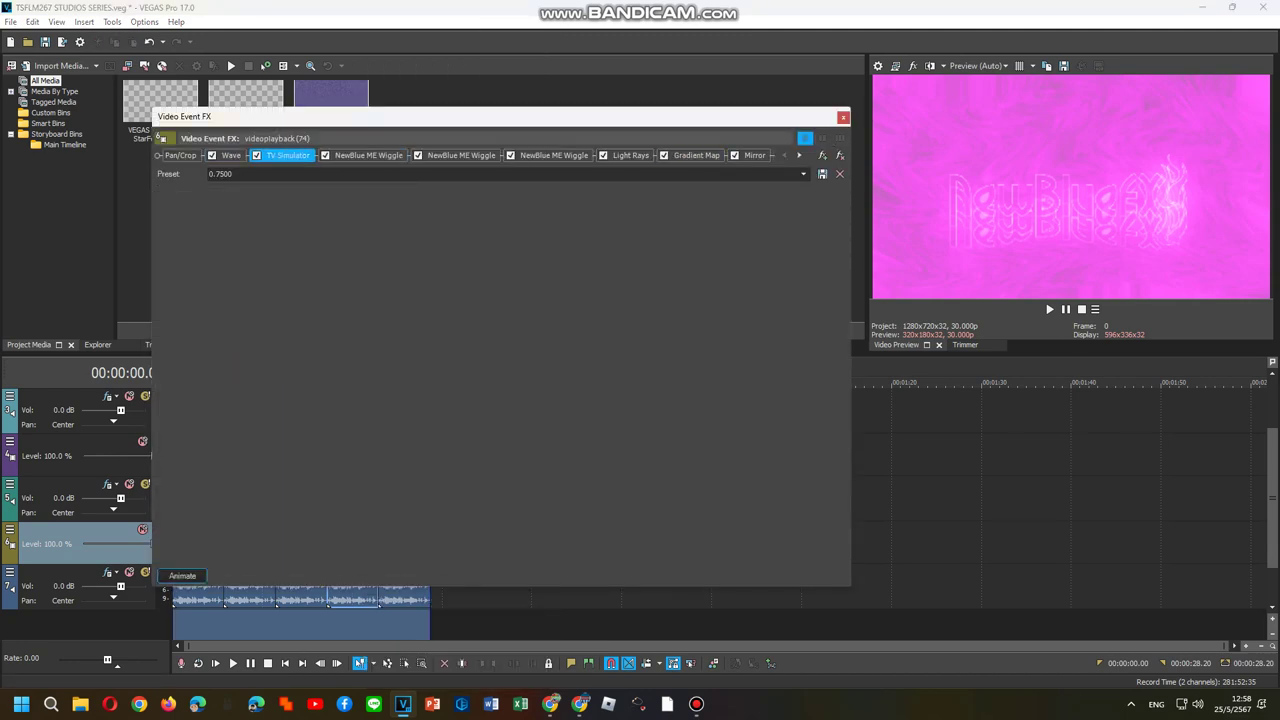
key(Right)
key(Right)
key(Right)
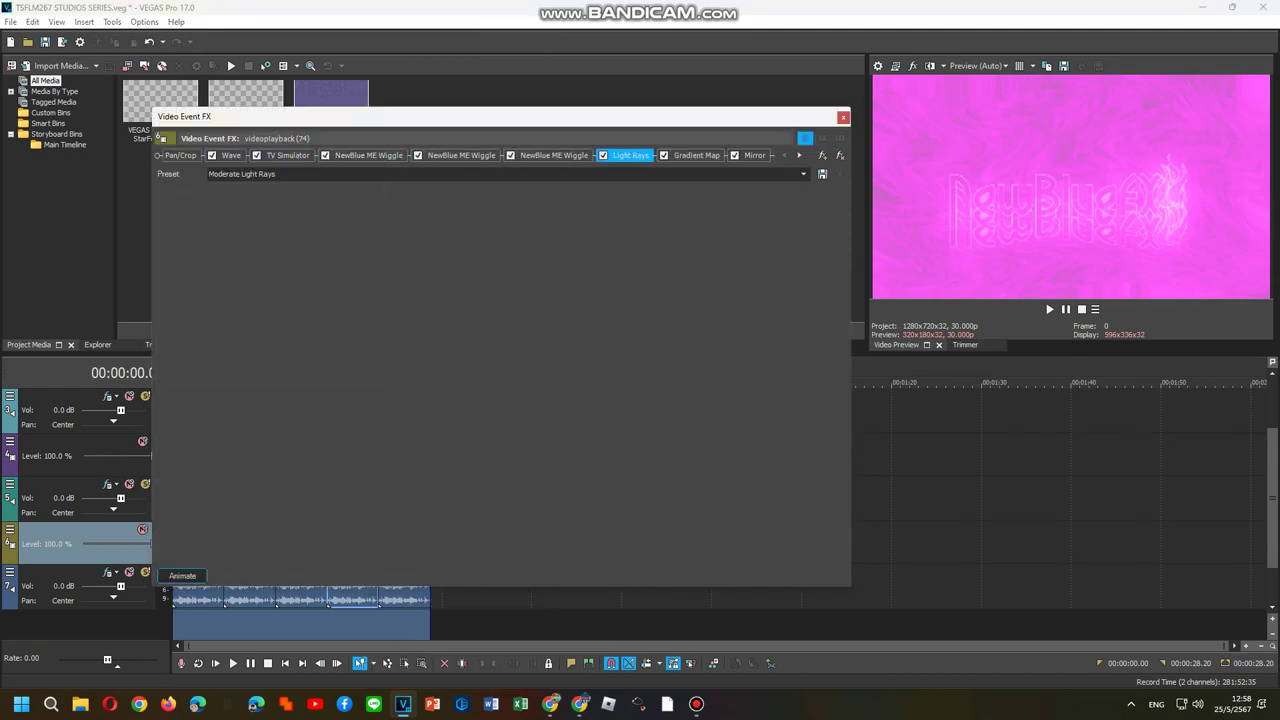
key(Left)
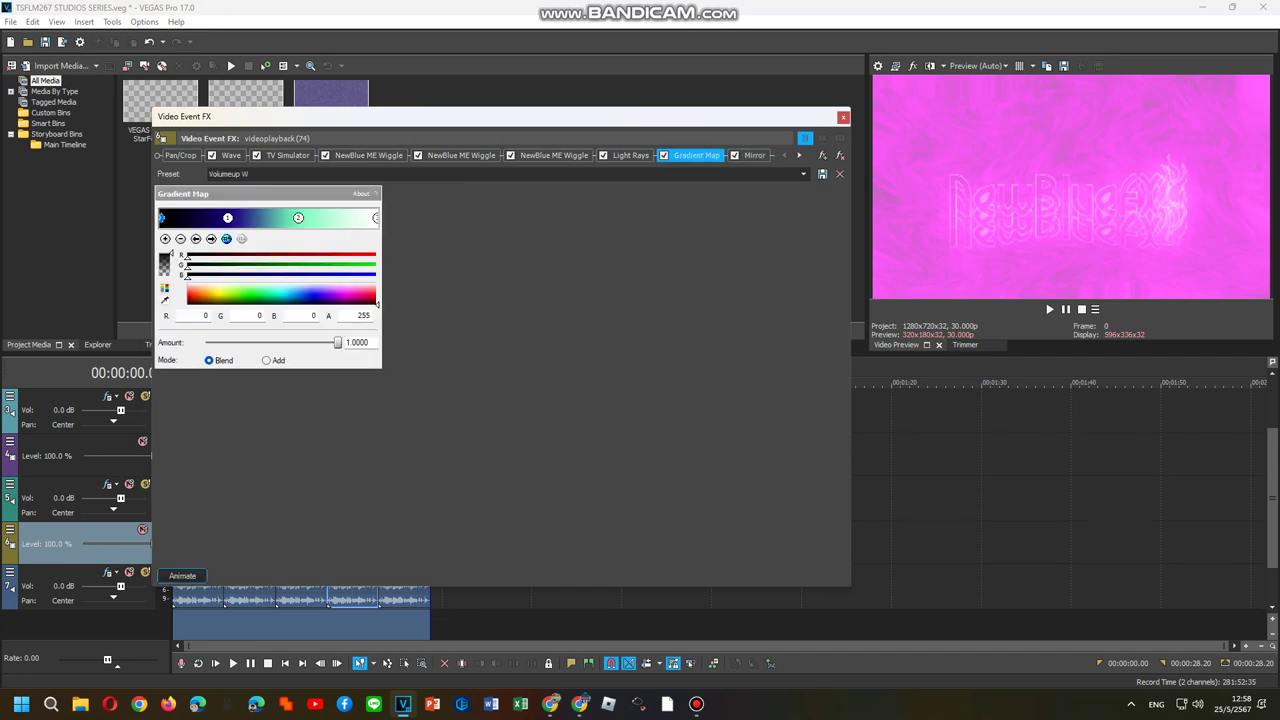
click(843, 117)
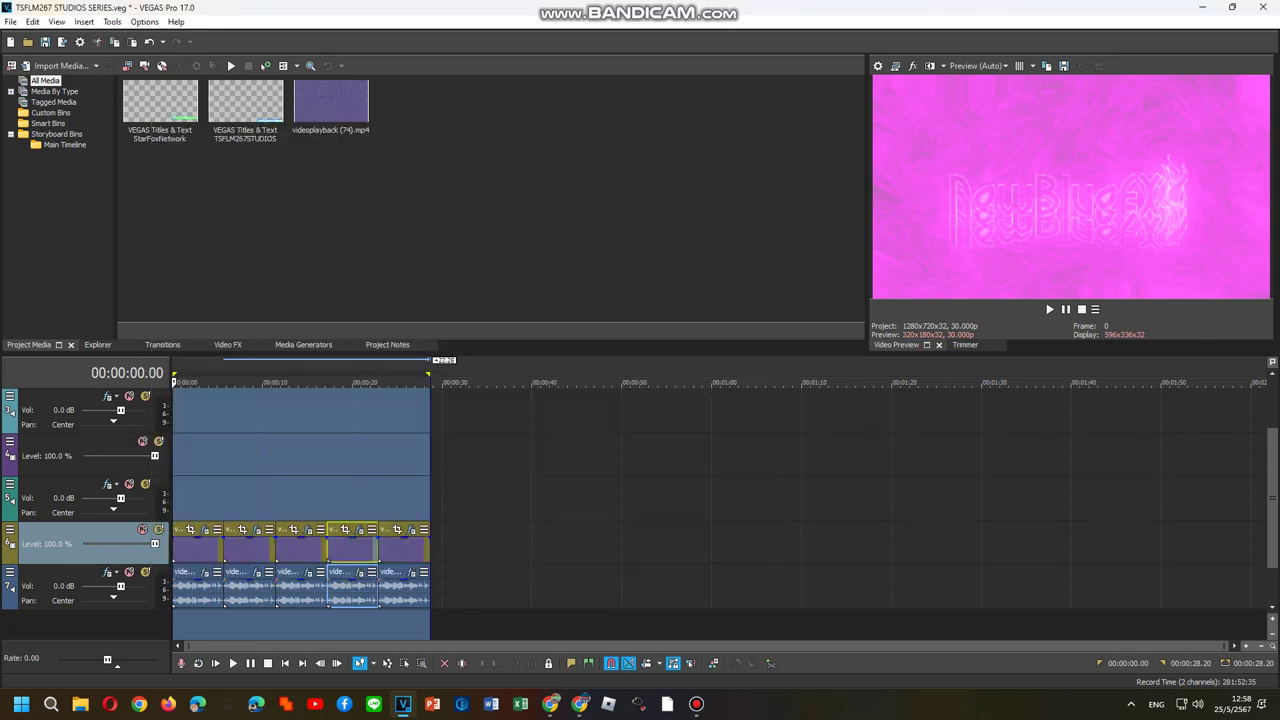
Examine the fifth video clip's effects on track 6: Wiggle, Light Rays, both Mirrors and the Gradient Map color points.
right_click(411, 542)
click(455, 156)
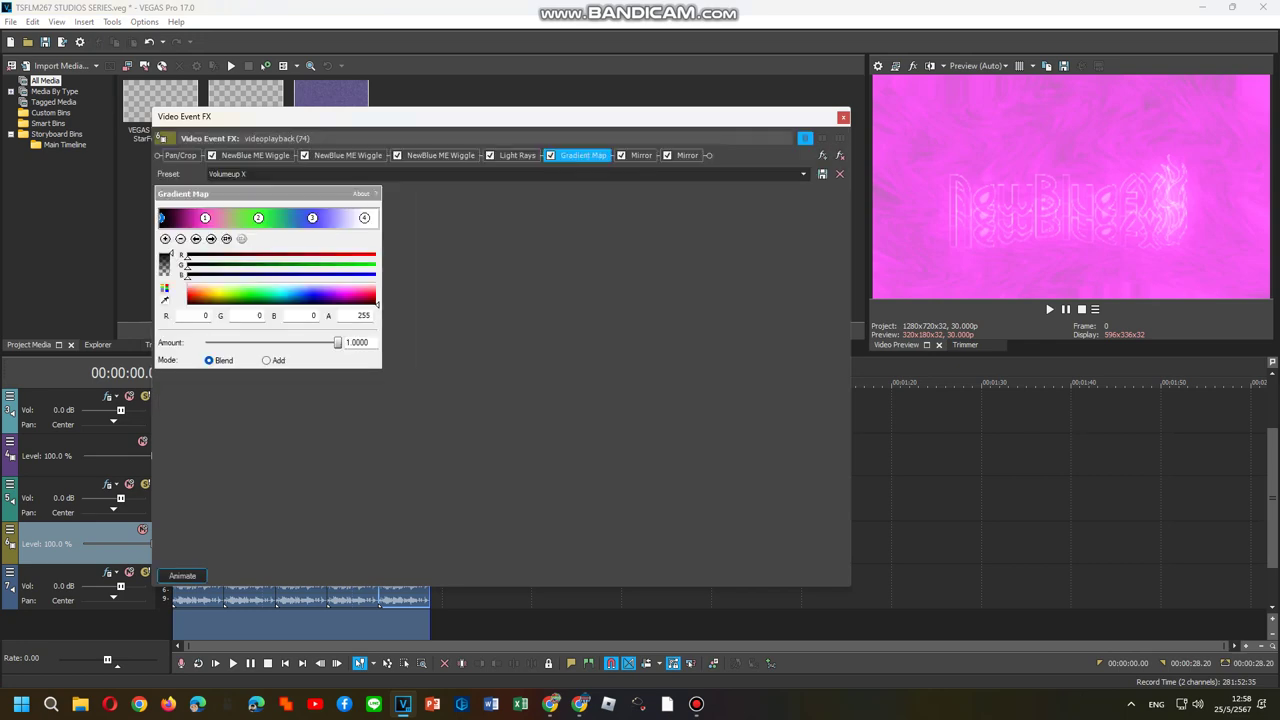
click(254, 156)
key(Right)
key(Right)
key(Right)
key(Right)
key(Right)
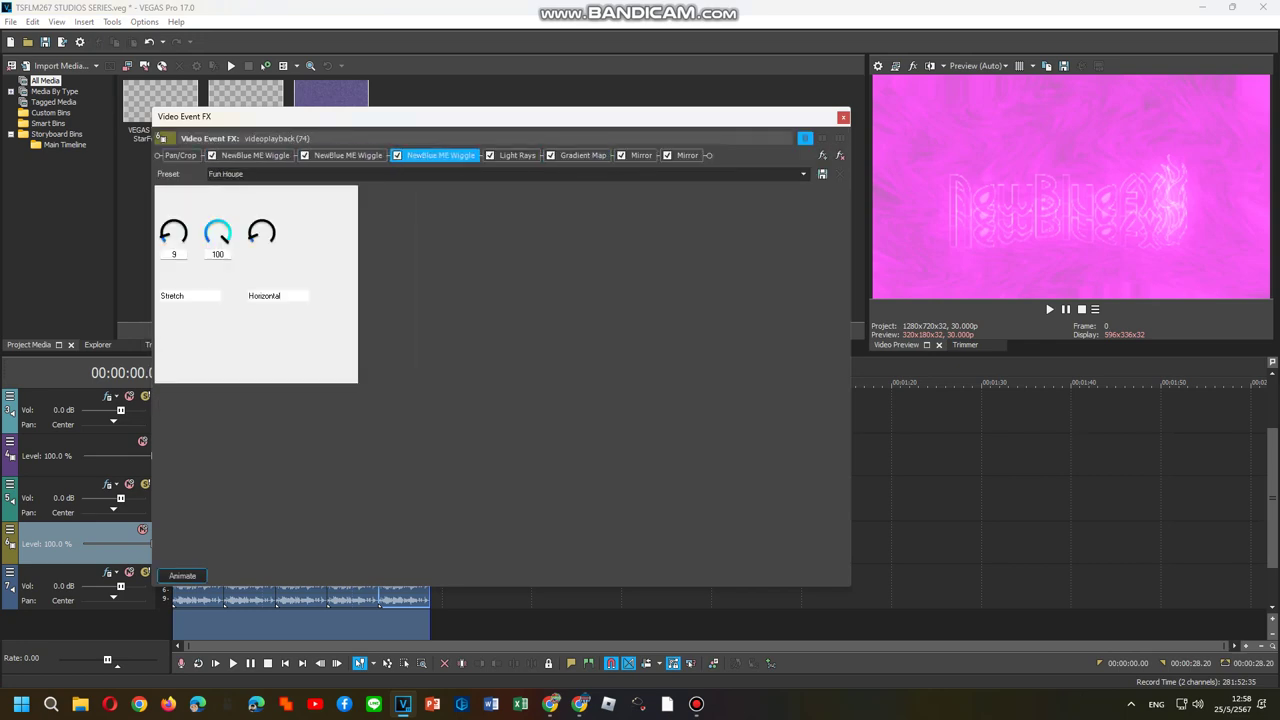
key(Left)
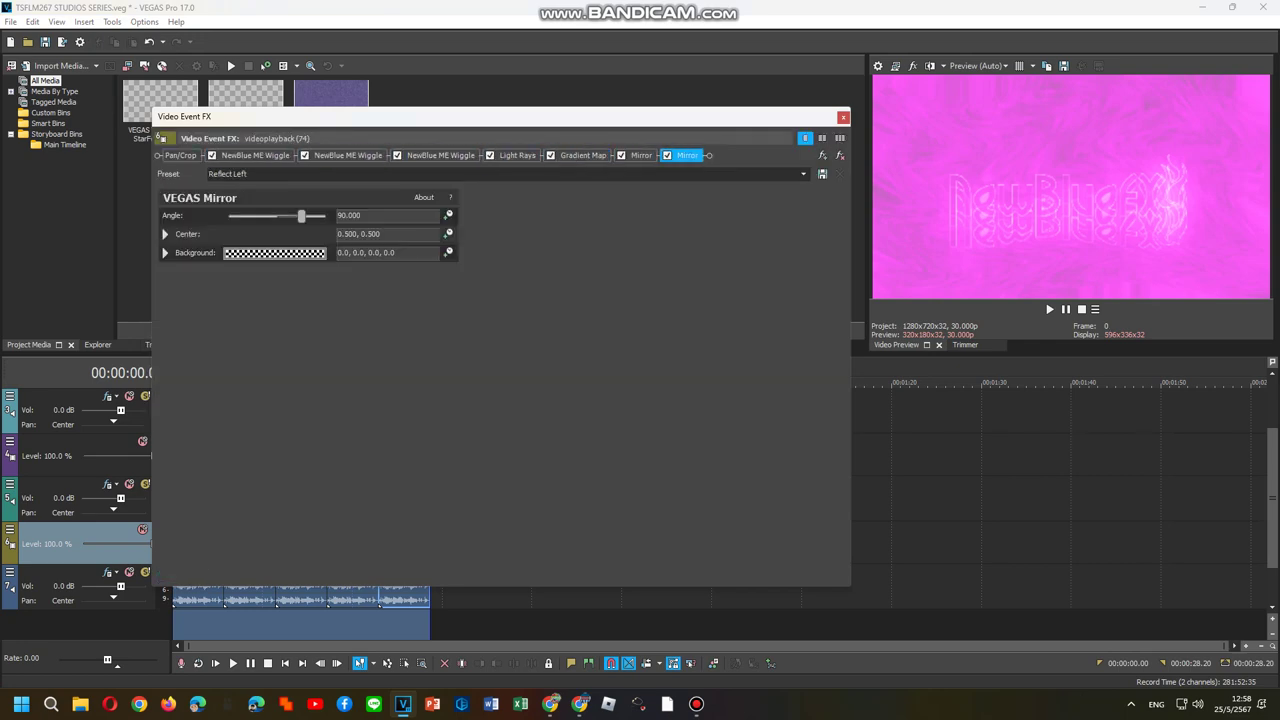
click(211, 239)
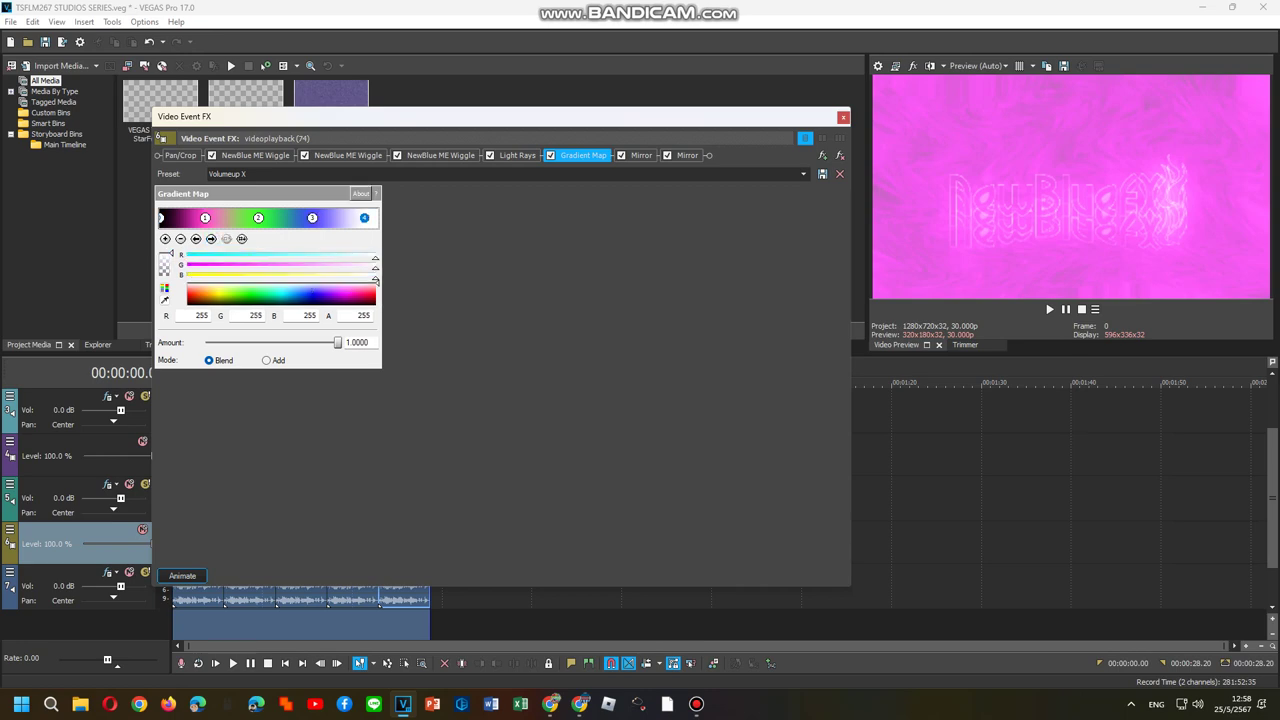
click(843, 117)
Play the project from the beginning of the timeline to preview all five processed clips.
click(174, 411)
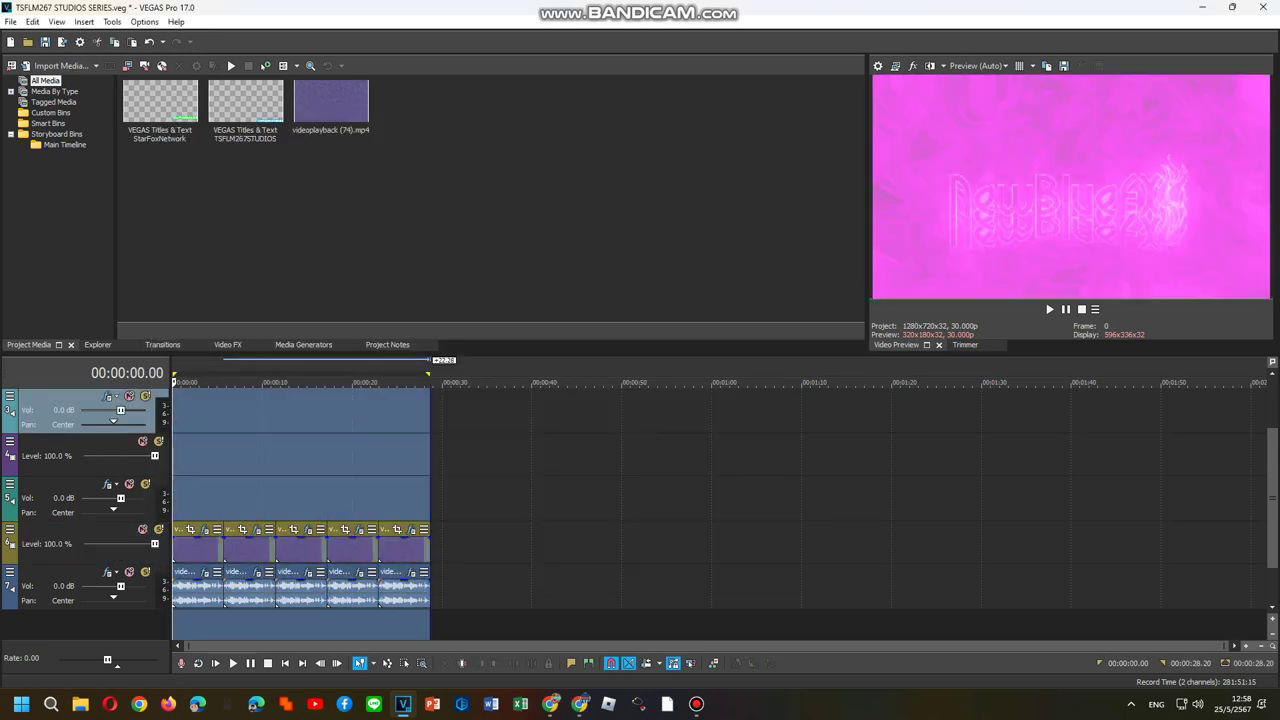
key(space)
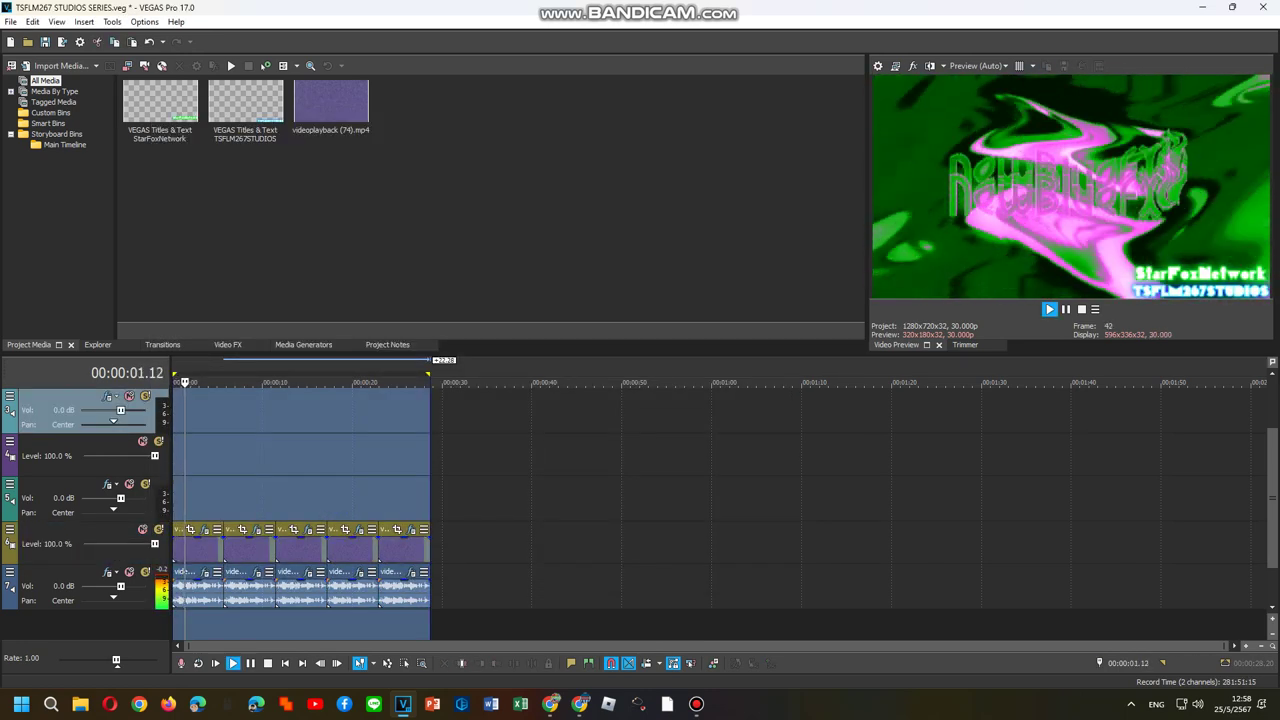